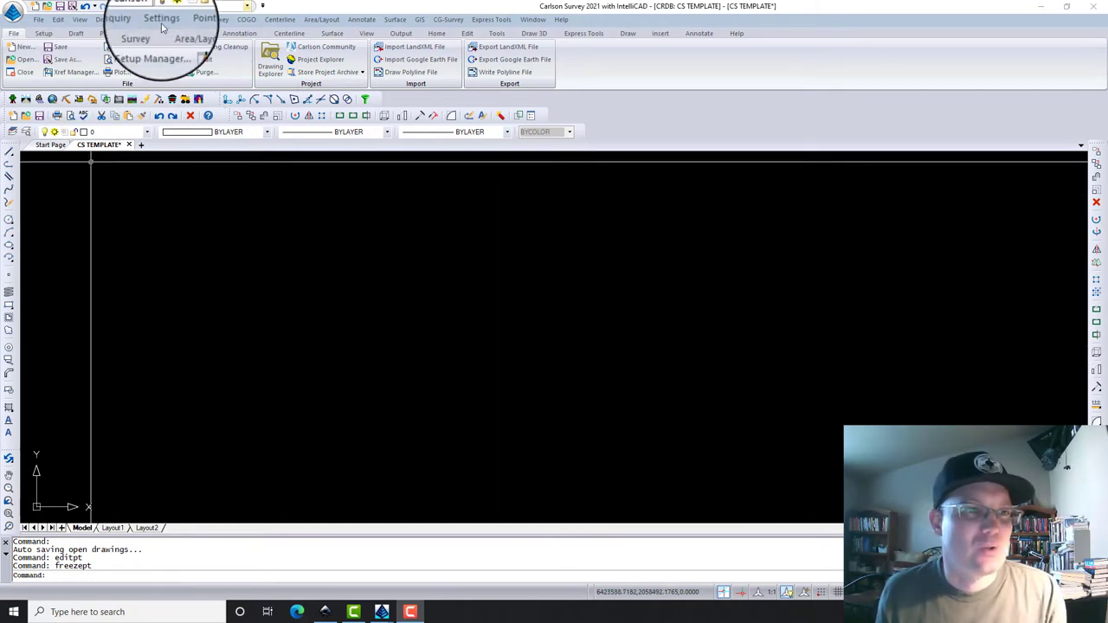
click(190, 19)
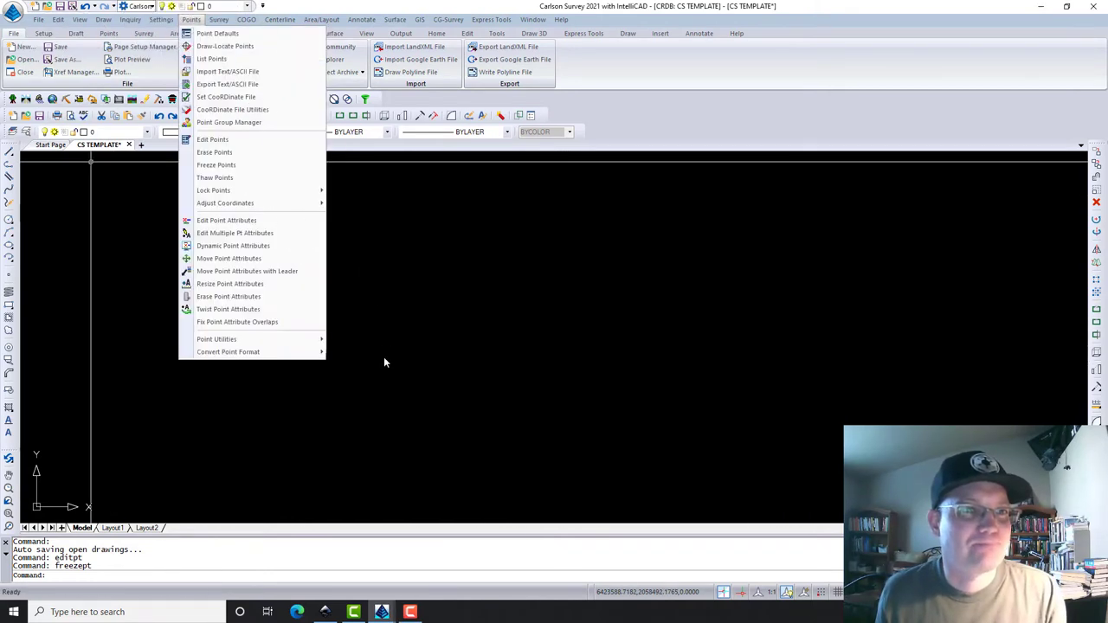
click(697, 381)
click(558, 282)
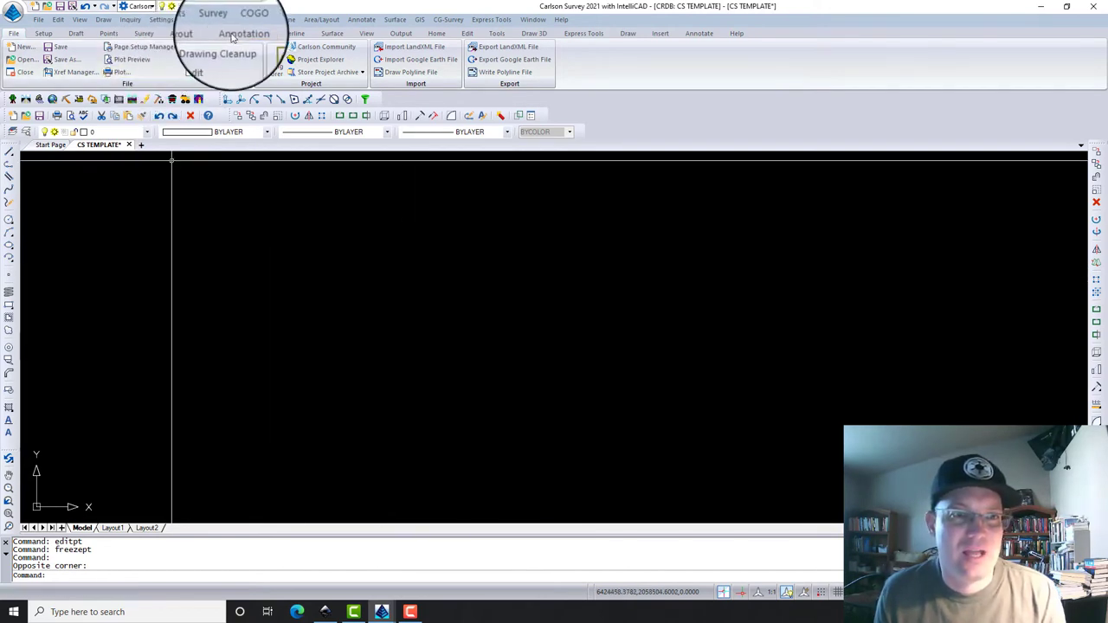
- Open the Point Group Manager and go through the template's point groups from Topo - Point Cloud Extracts to Control - Benchmarks
click(192, 19)
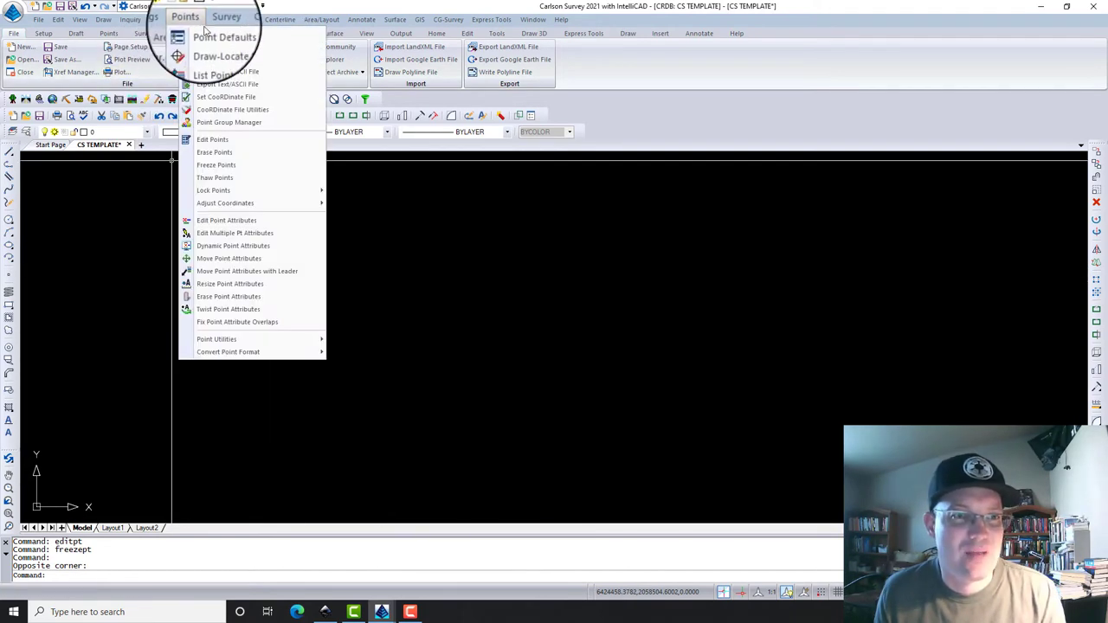
click(228, 122)
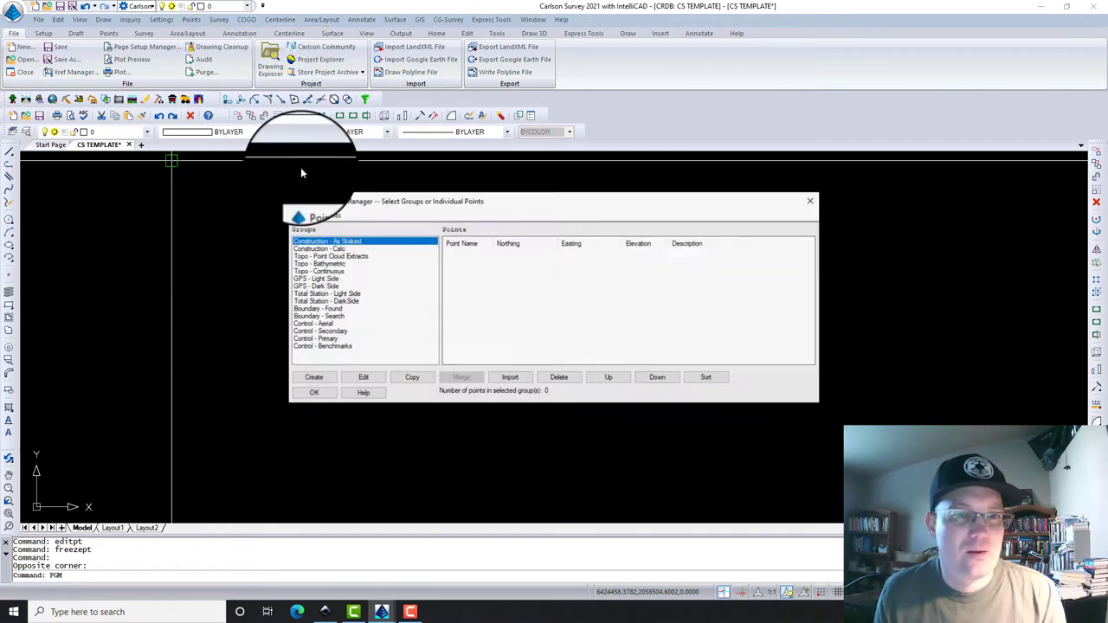
click(342, 256)
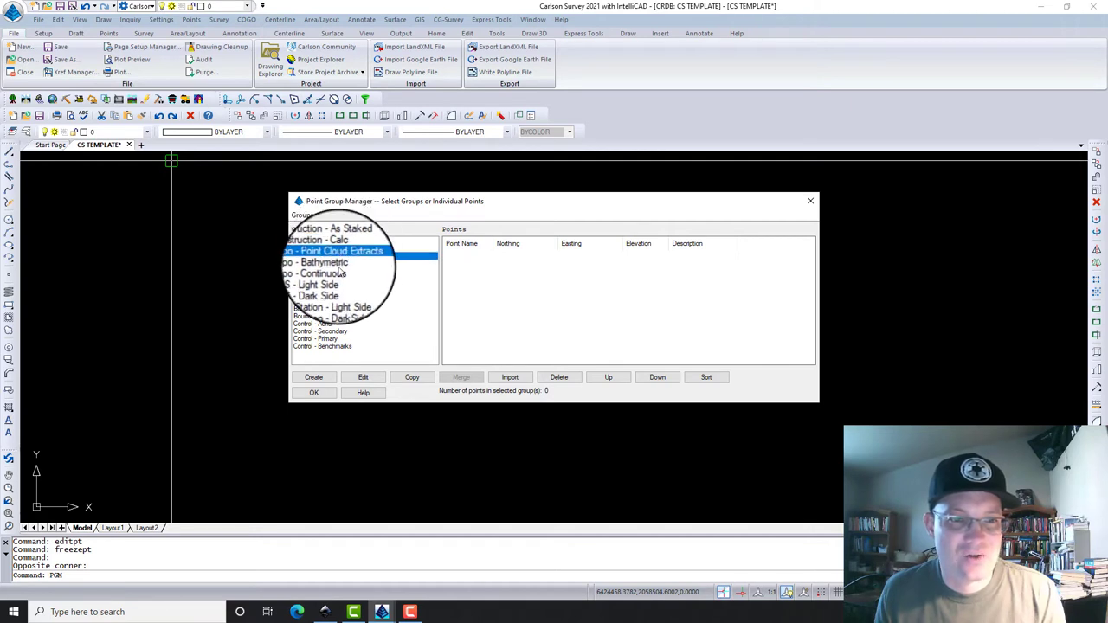
click(338, 273)
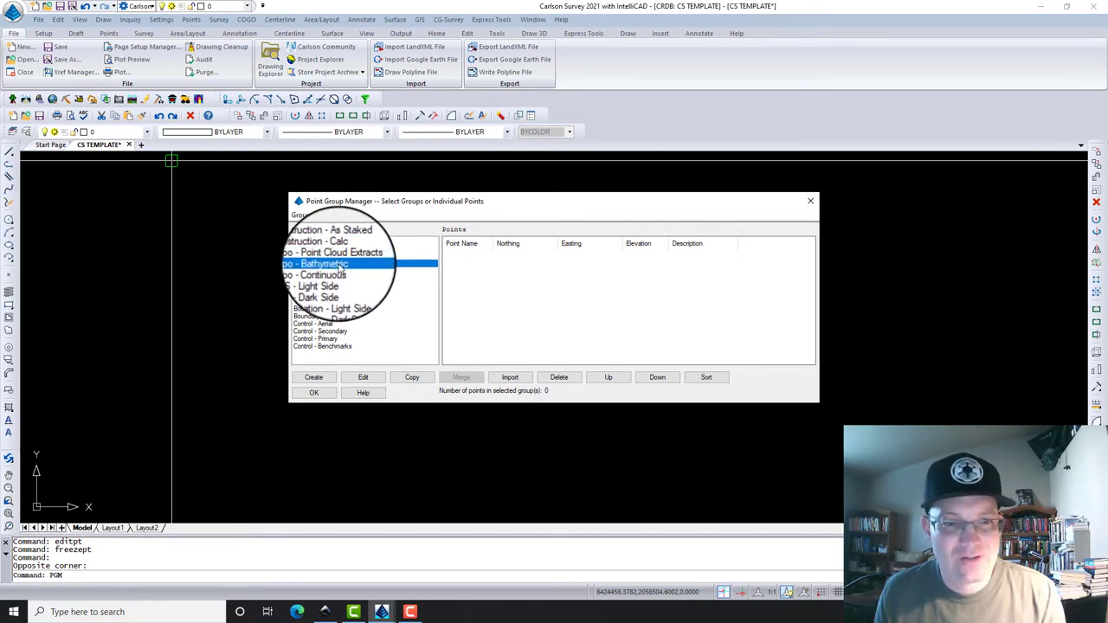
click(338, 270)
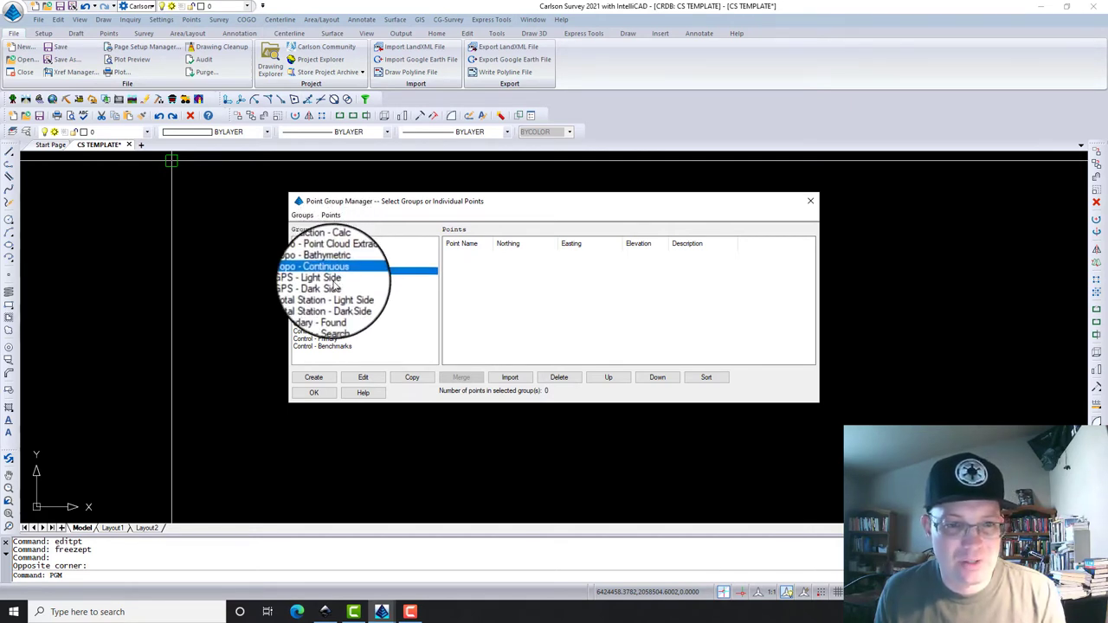
click(336, 277)
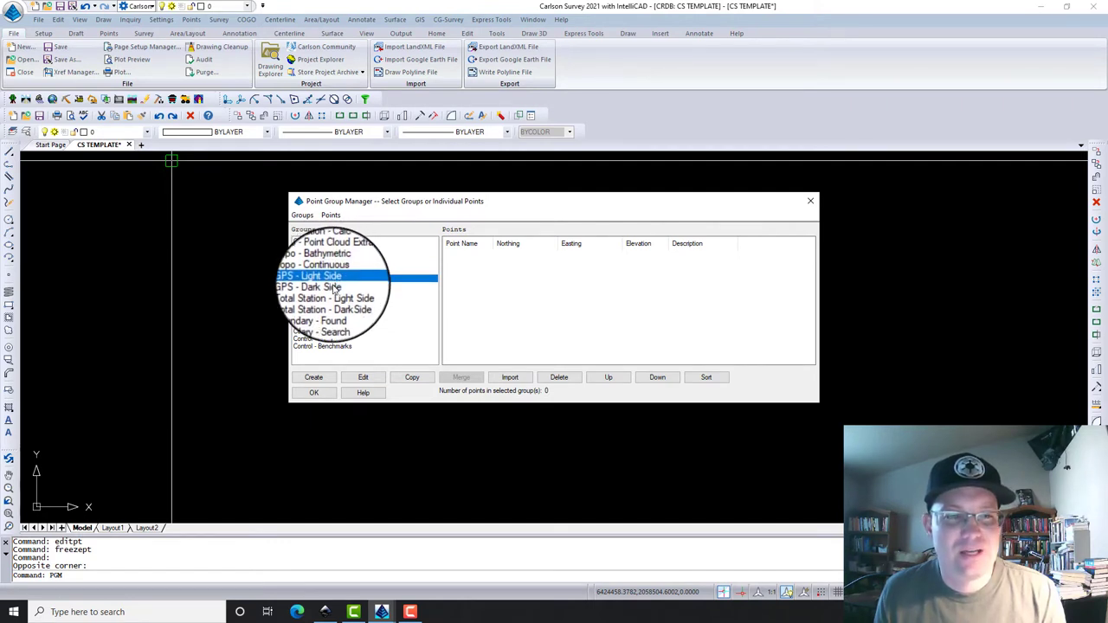
click(333, 286)
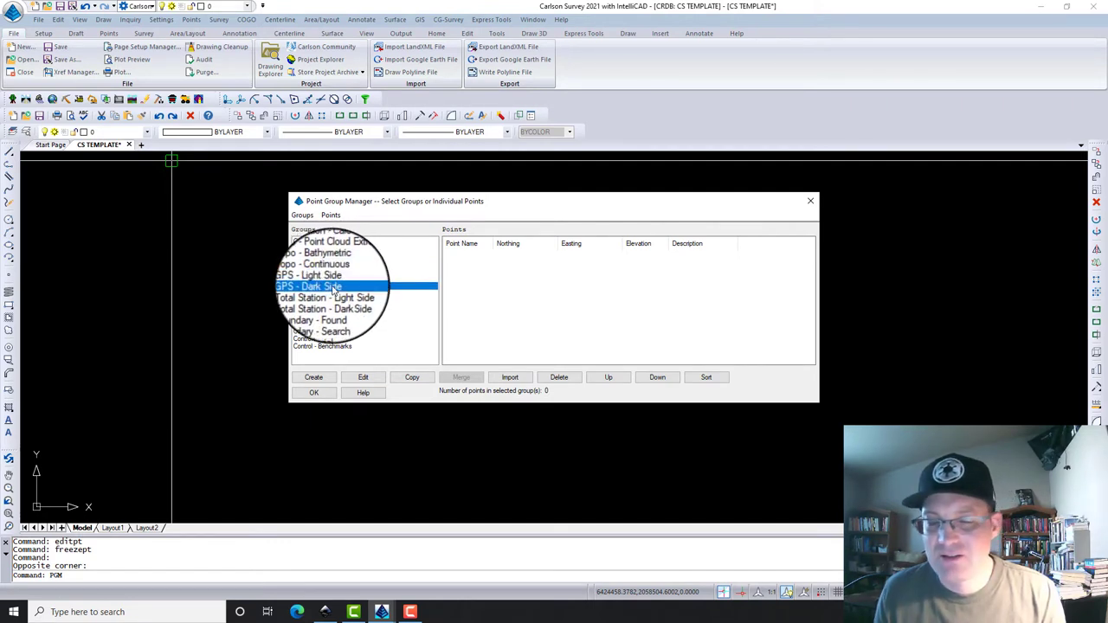
click(336, 294)
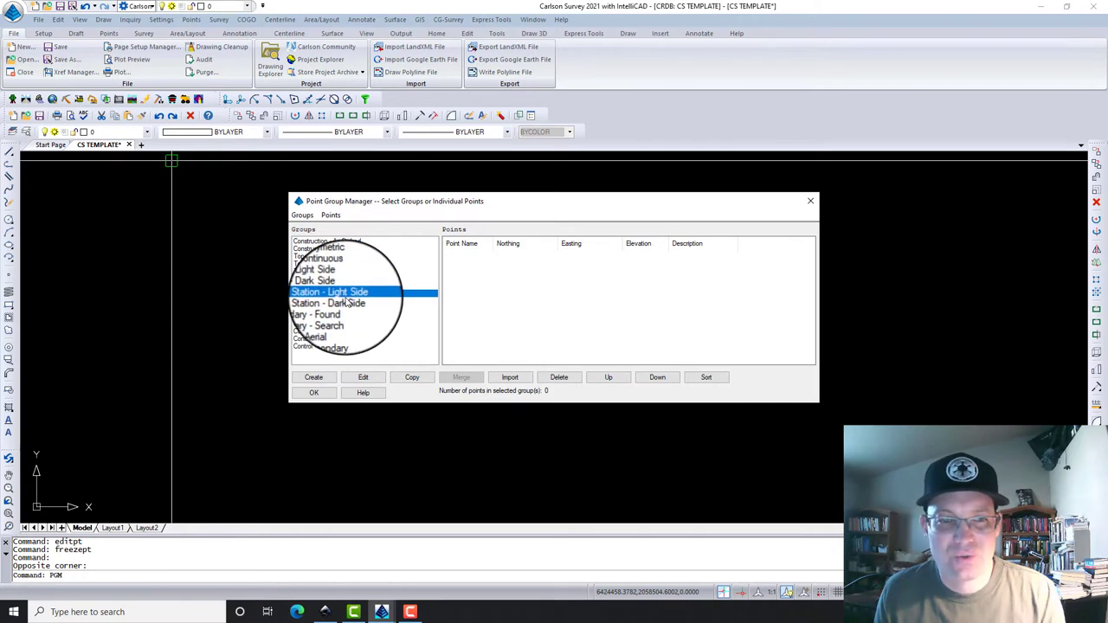
click(346, 301)
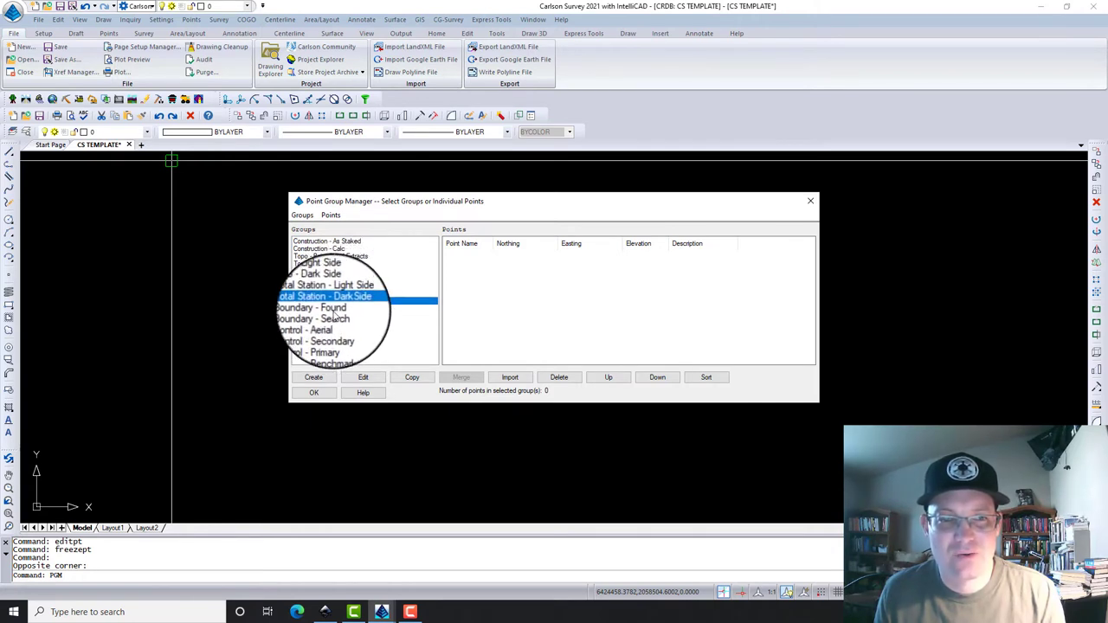
key(Down)
key(Down)
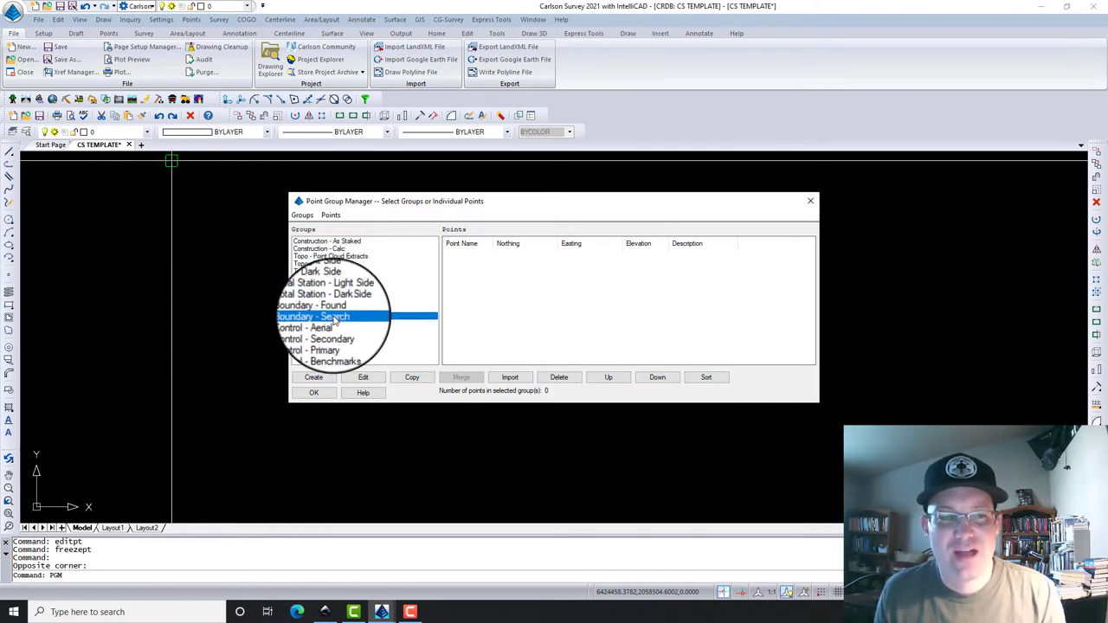
key(Down)
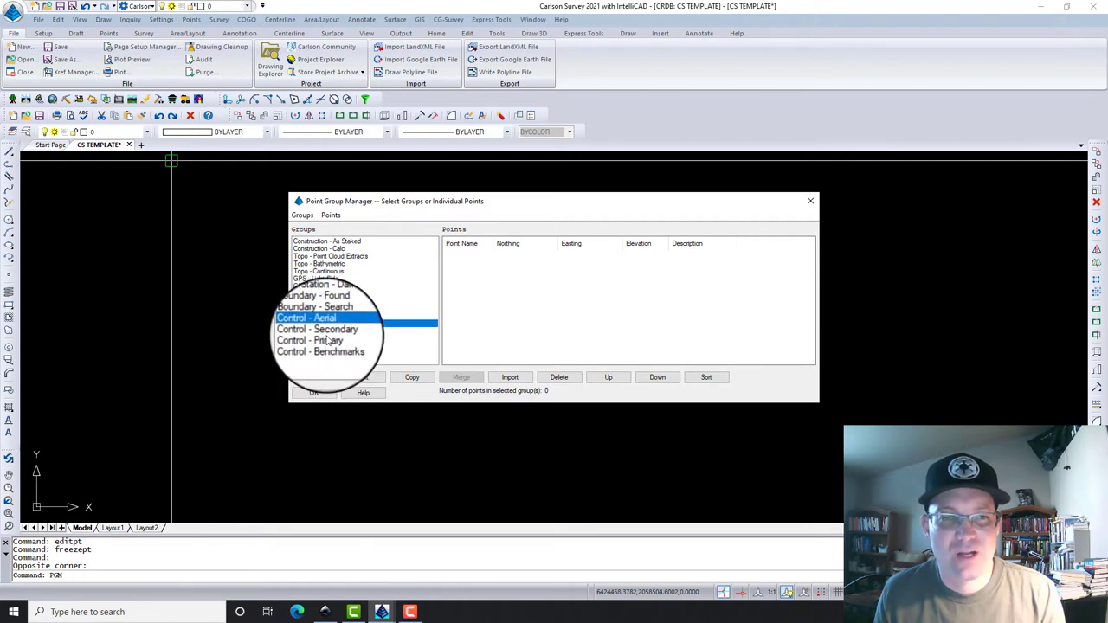
key(Down)
key(Down)
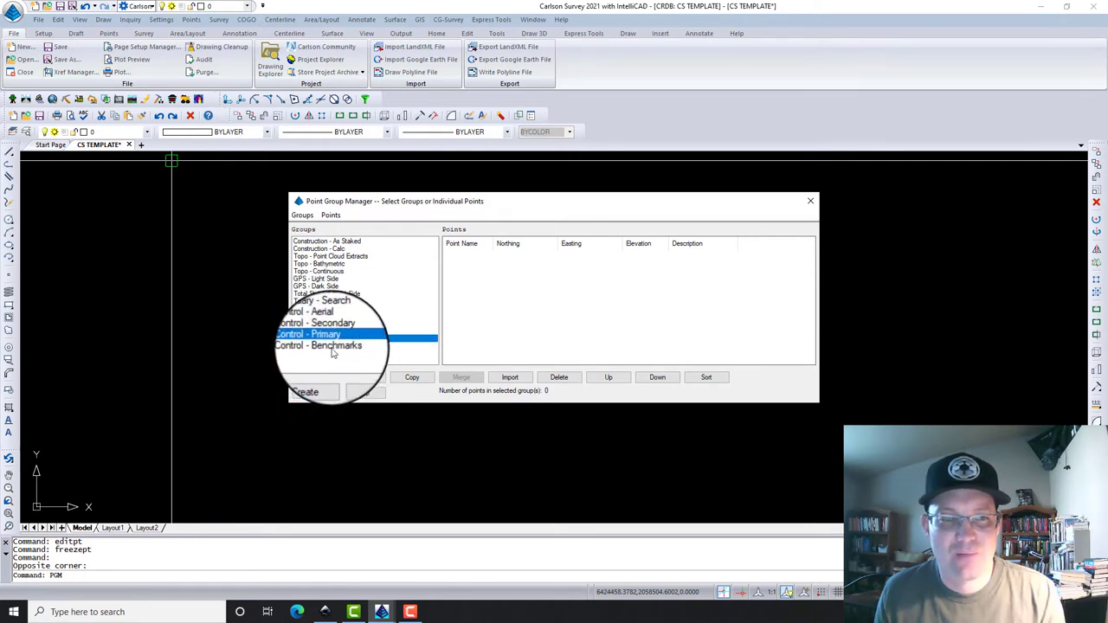
key(Down)
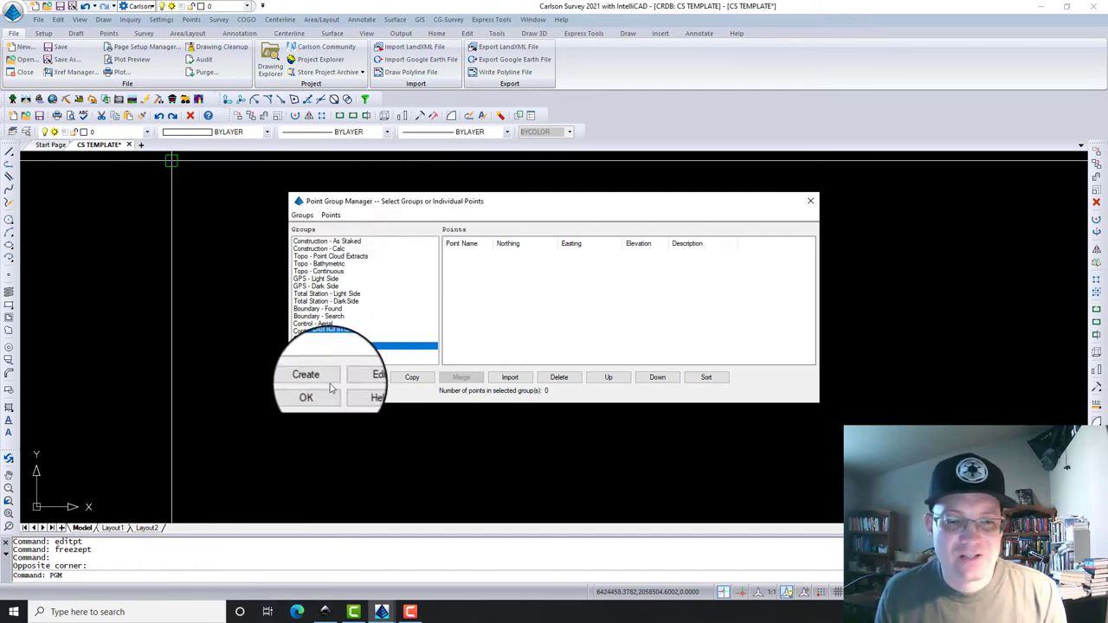
- In File Explorer, open the POINT RANGES PDF from the OneDrive folder RH > Templates > Field > Field Point Ranges
click(149, 617)
text(file)
key(Escape)
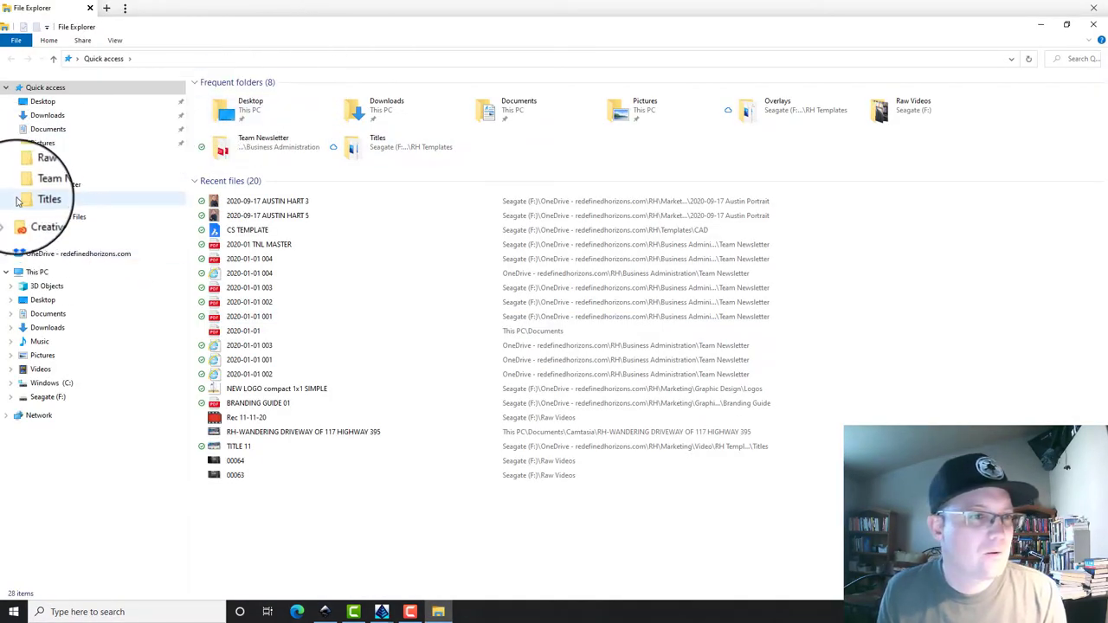
click(58, 254)
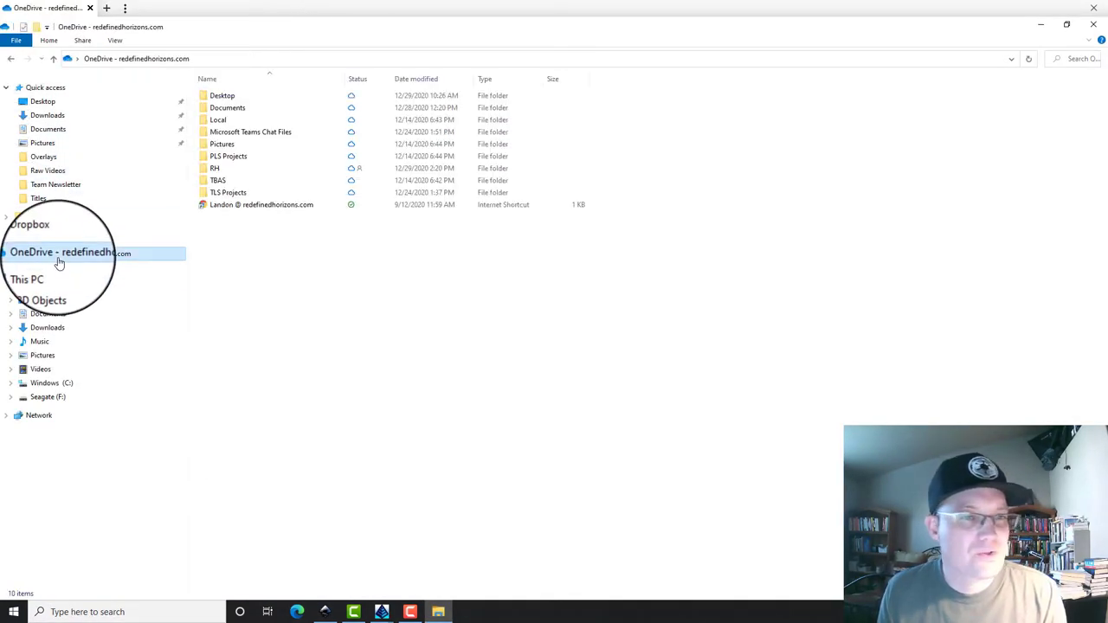
double_click(215, 168)
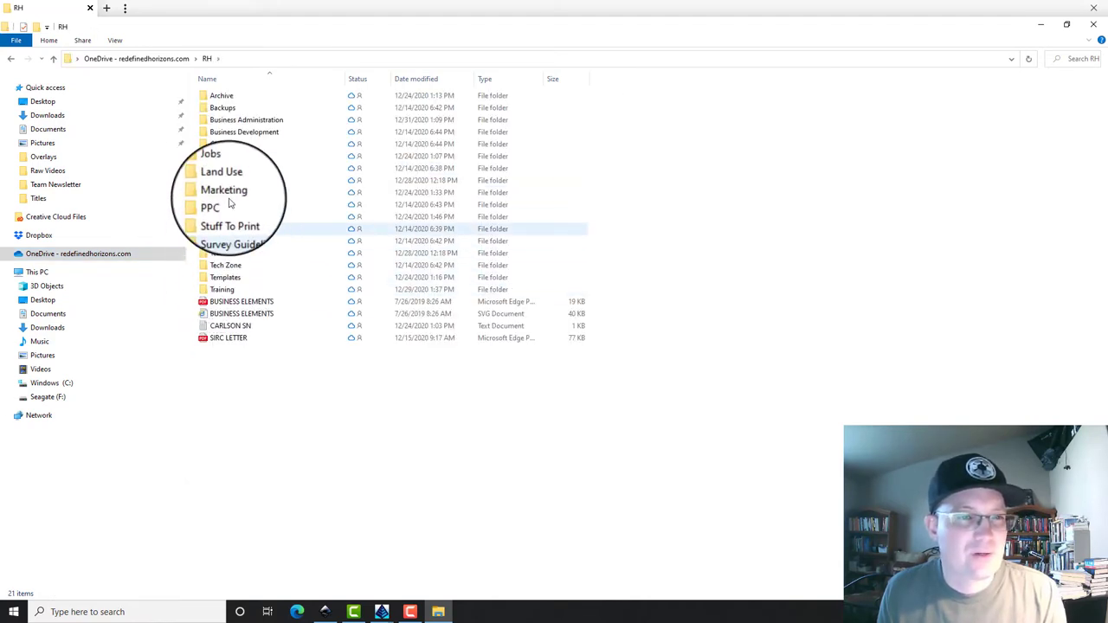
double_click(225, 277)
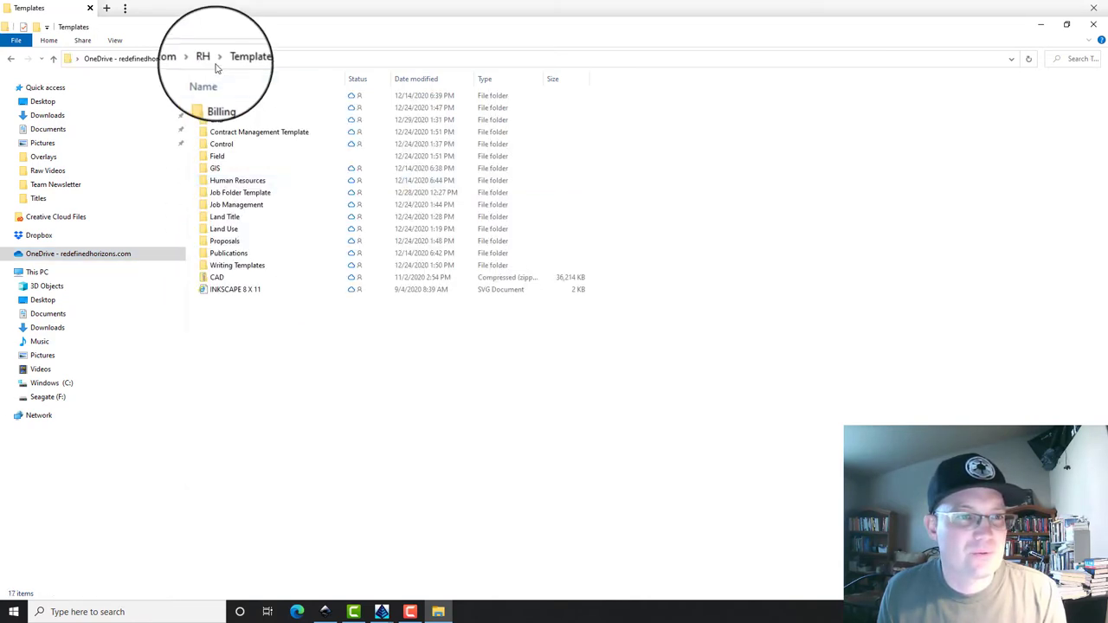
double_click(217, 155)
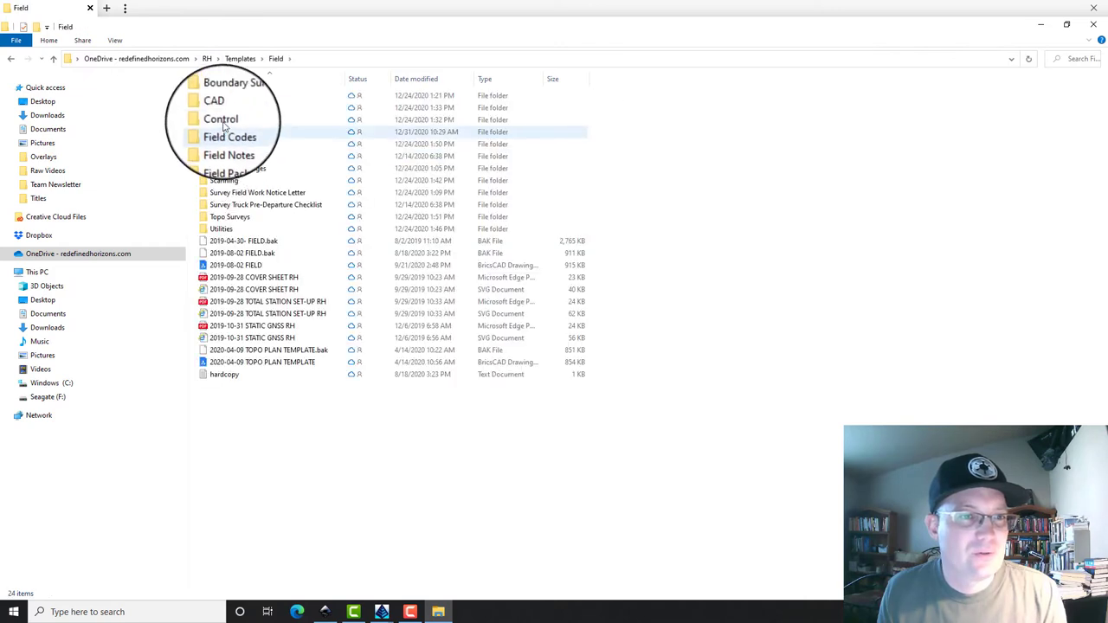
double_click(234, 172)
click(235, 97)
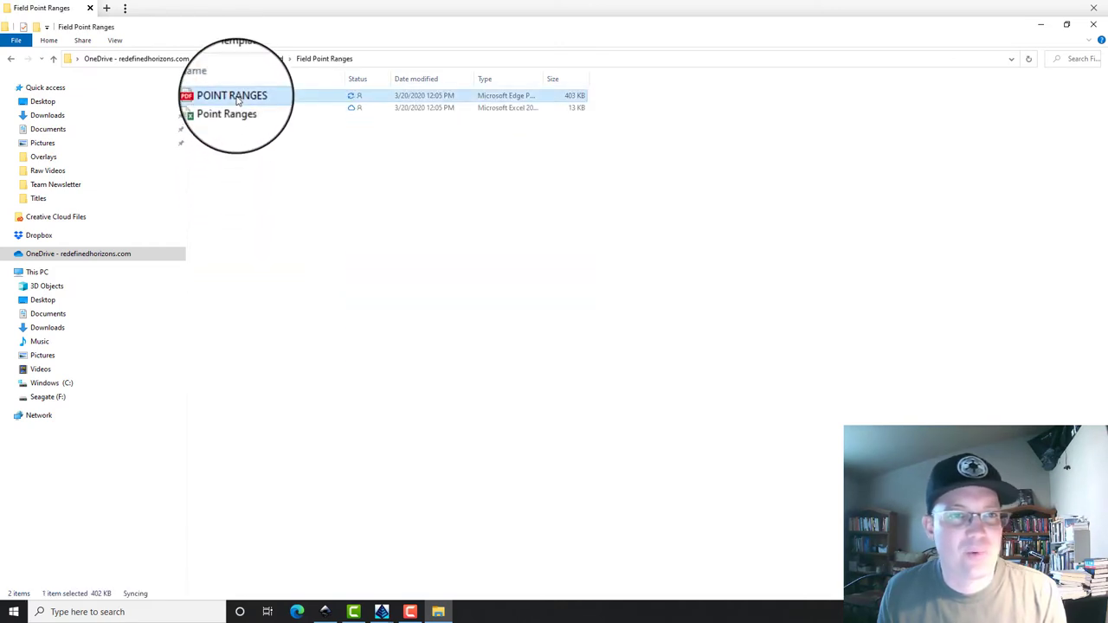
click(1038, 27)
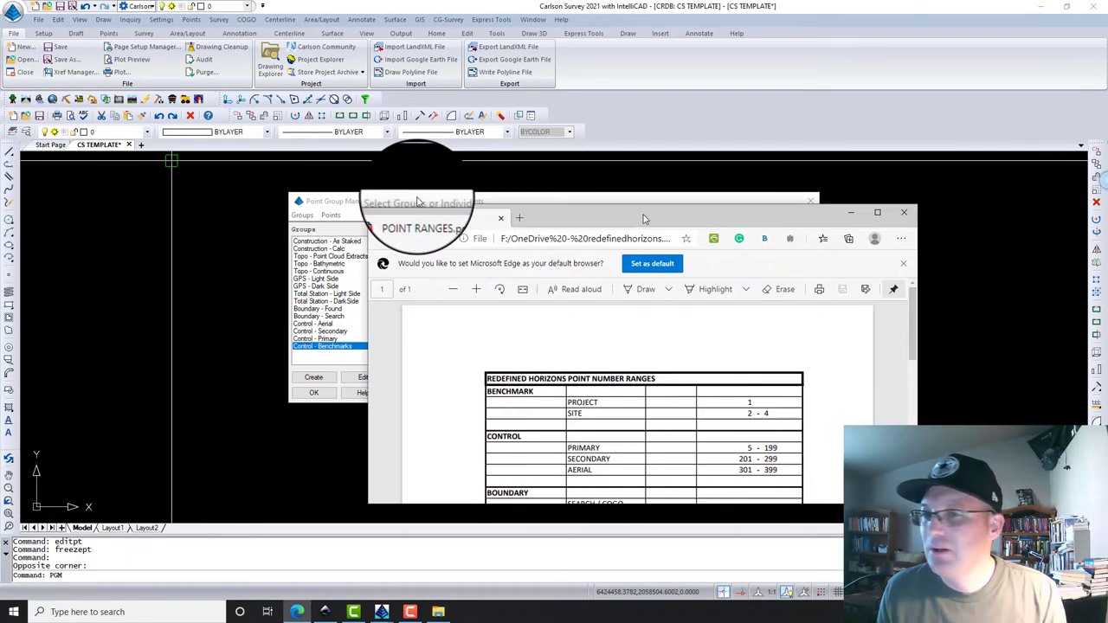
- Read the benchmark, control, boundary, topo and stake number ranges in the POINT RANGES PDF and close it
scroll(548, 257, up, 1)
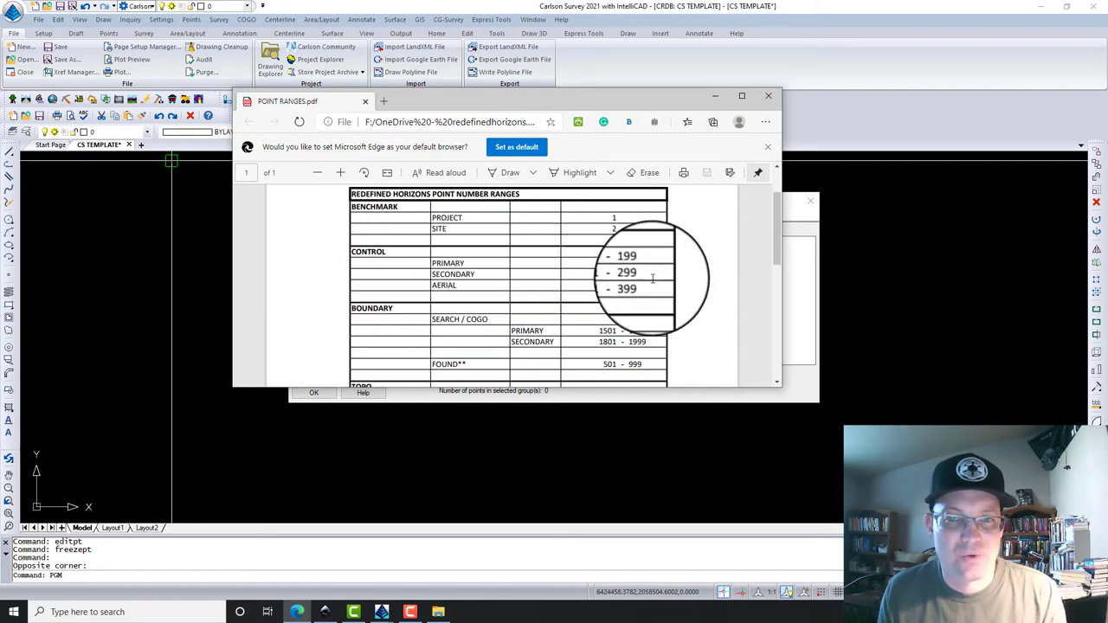
scroll(639, 294, down, 3)
scroll(640, 254, down, 5)
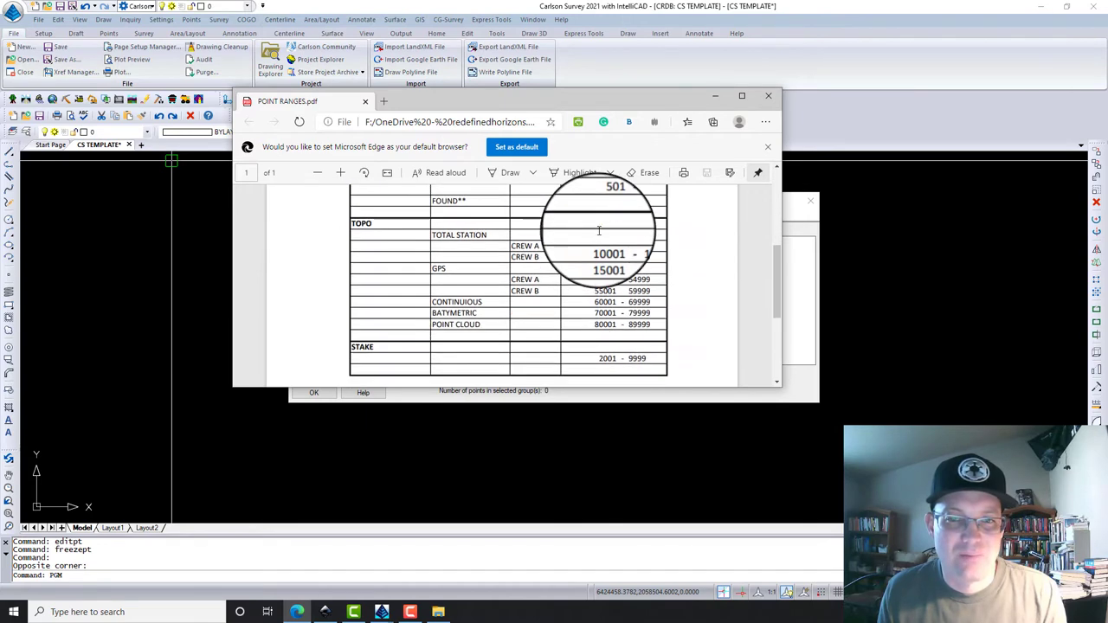
scroll(630, 257, up, 1)
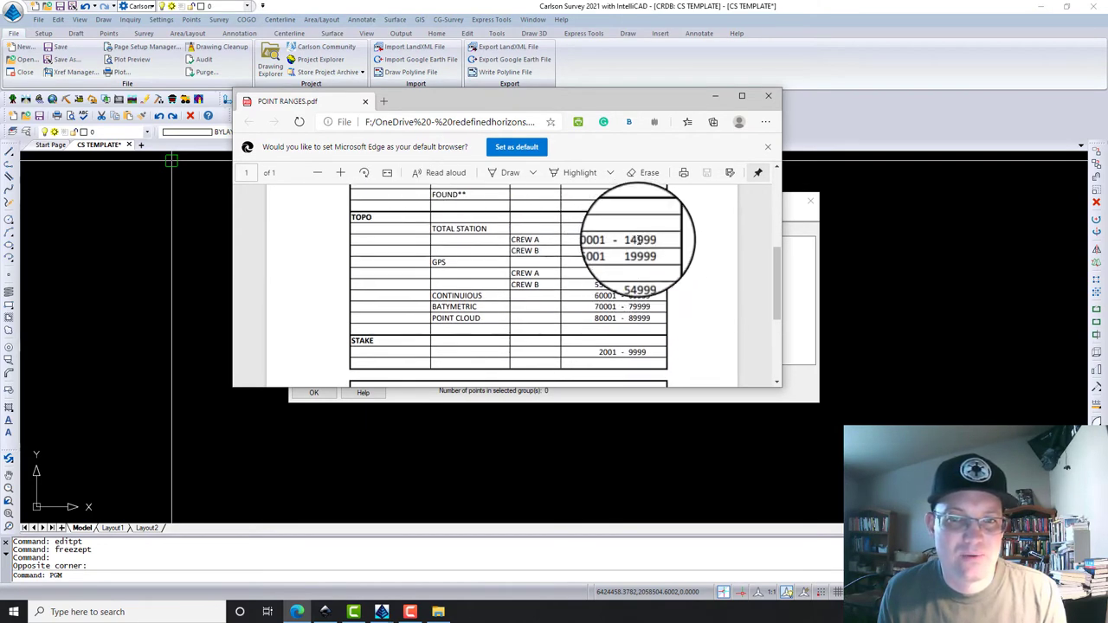
scroll(638, 286, down, 3)
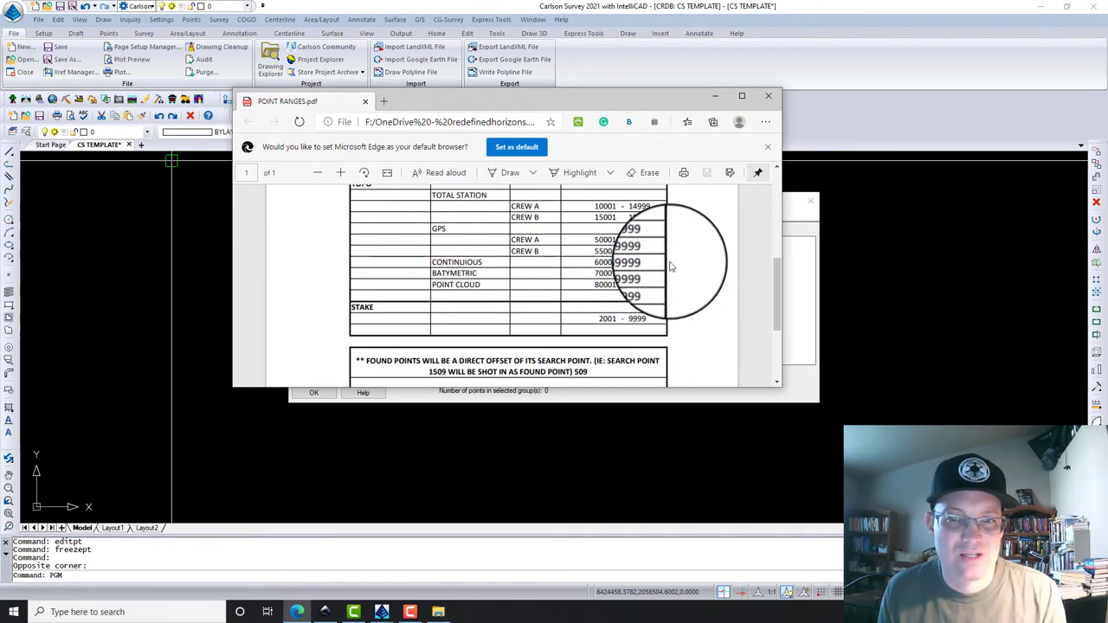
click(768, 95)
- Open the Topo - Bathymetric group for editing, check its point list inclusion rule and save the group
click(329, 256)
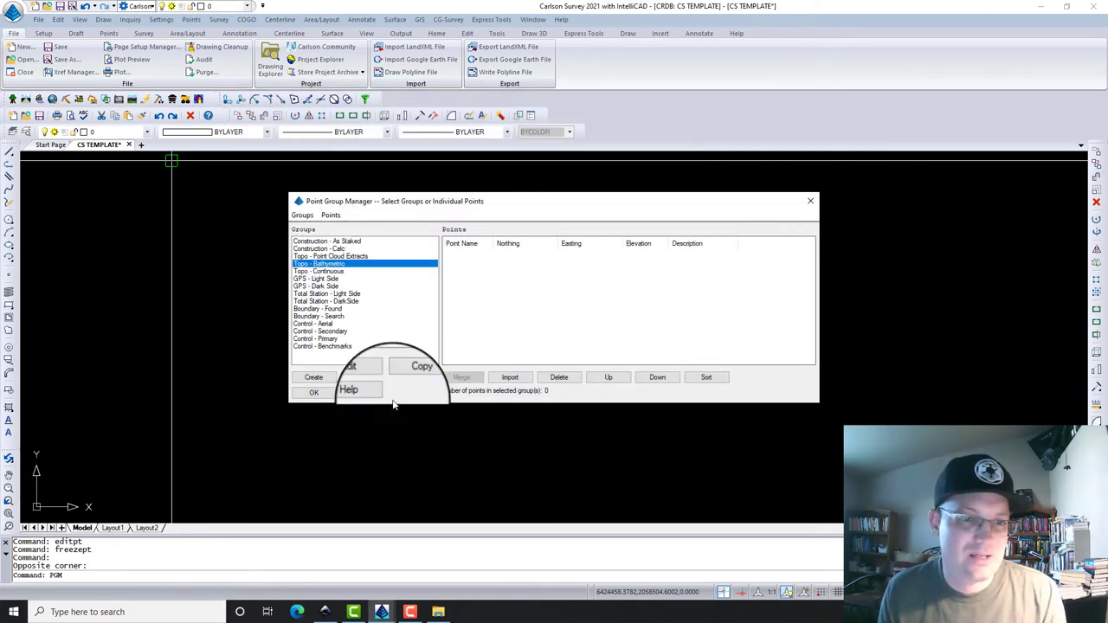
click(364, 394)
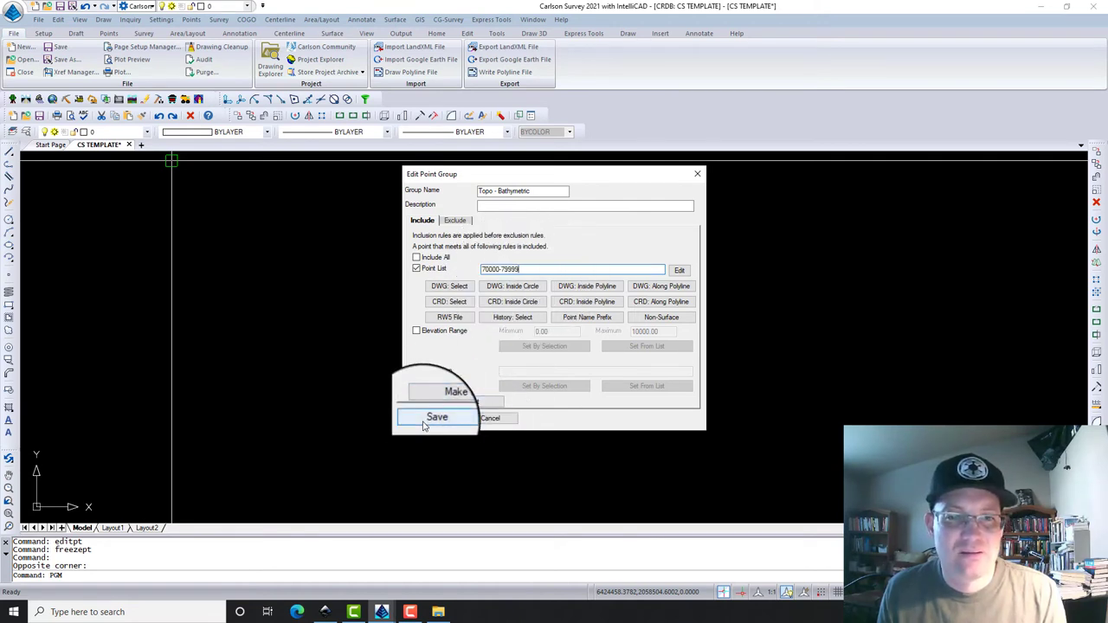
click(435, 418)
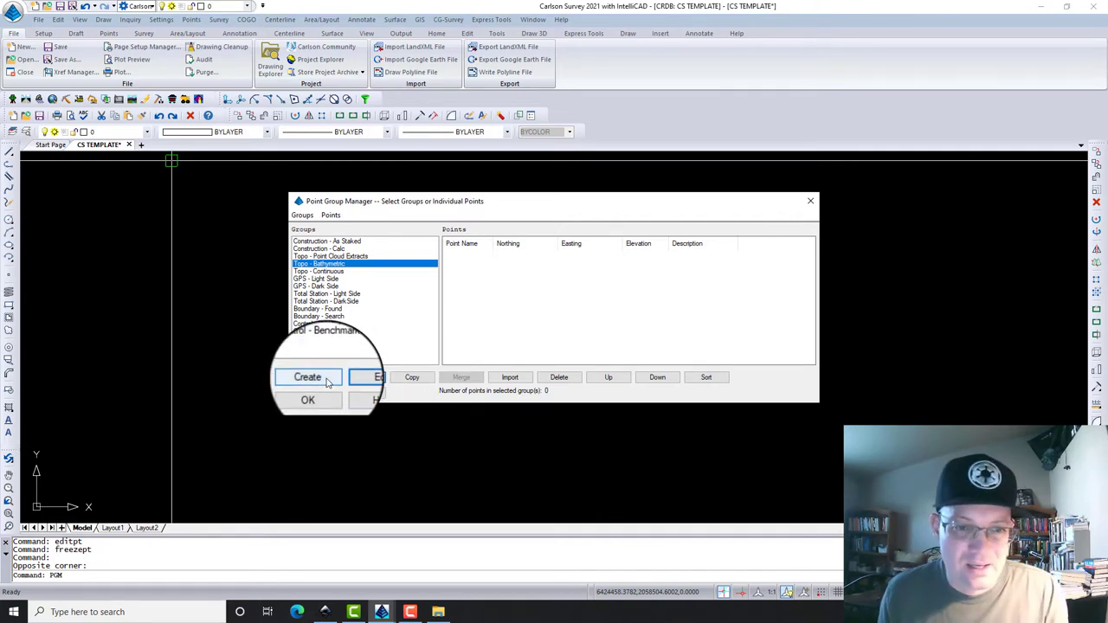
click(328, 383)
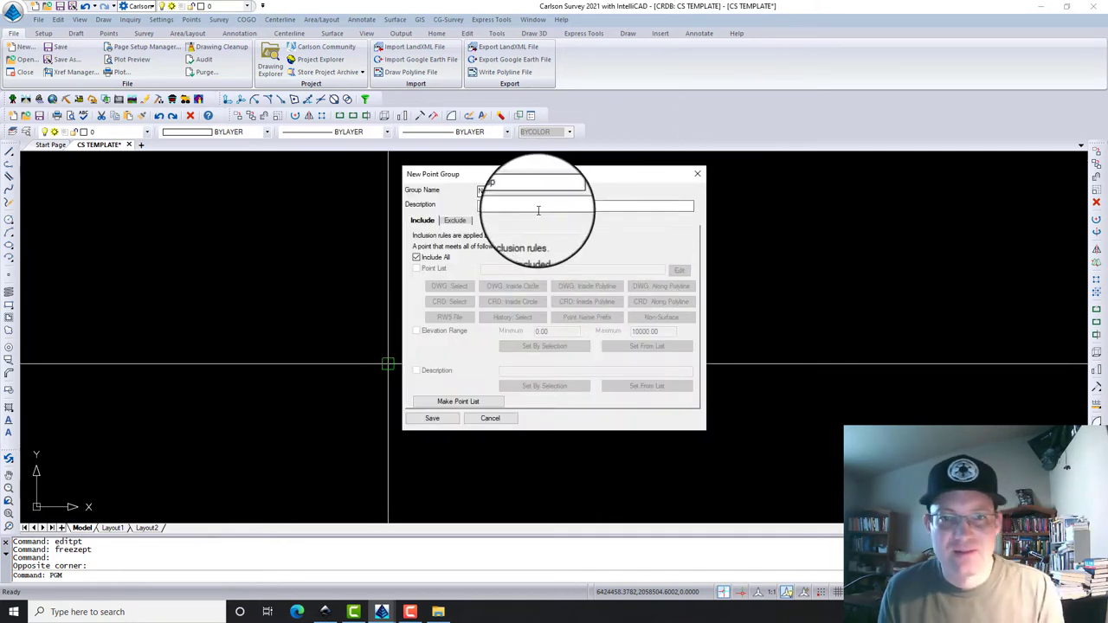
text(GIS)
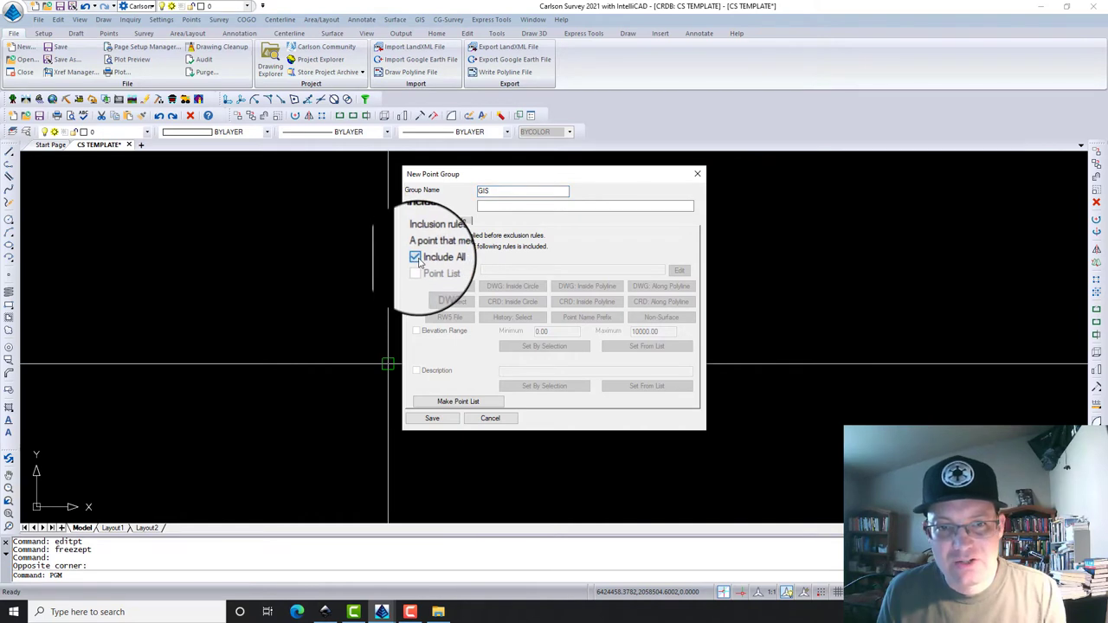
click(416, 260)
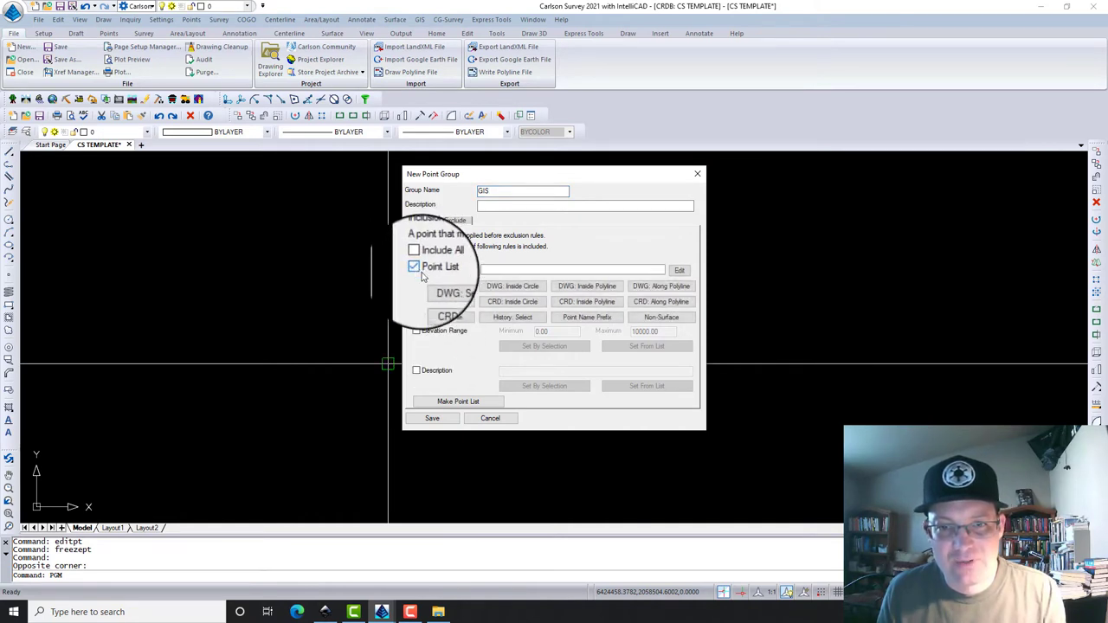
click(582, 271)
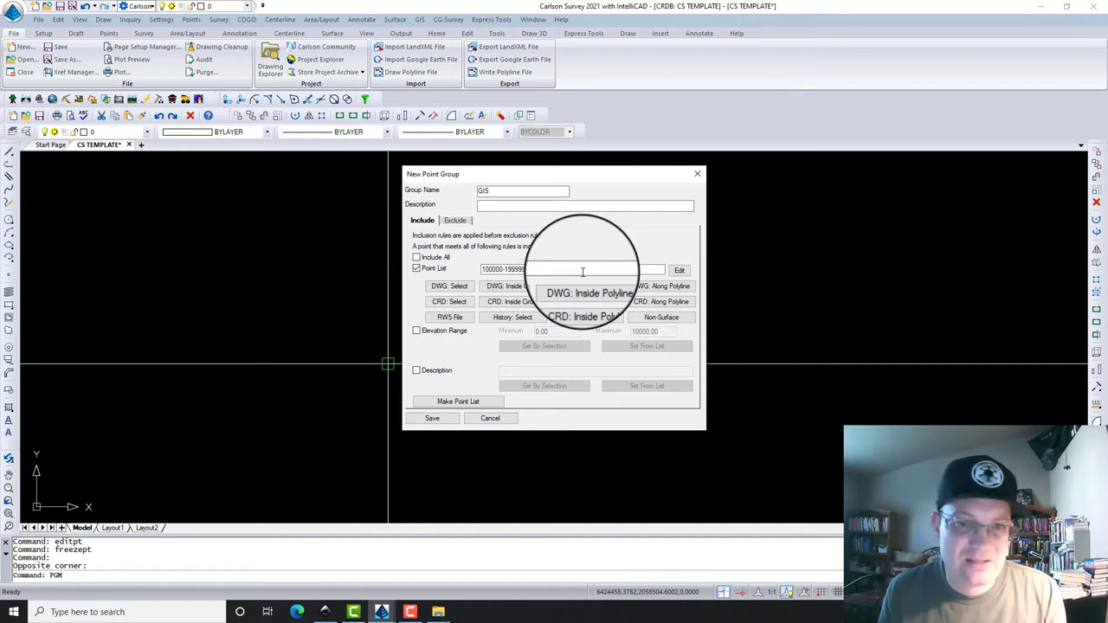
click(432, 418)
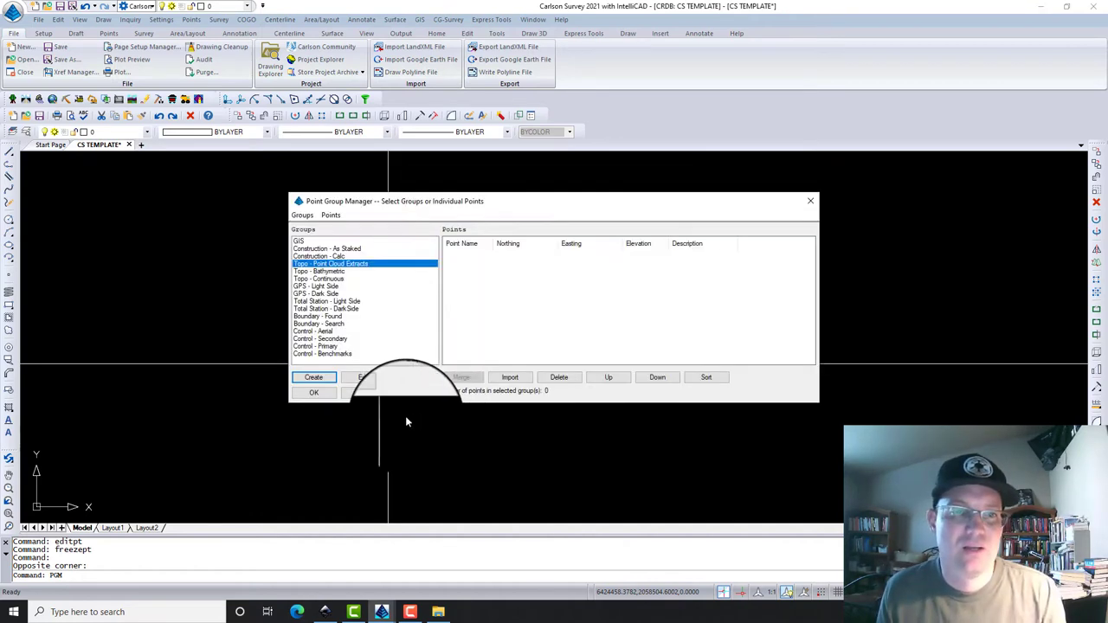
- Move the GIS point group down to the end of the group list, below Control - Benchmarks
click(310, 241)
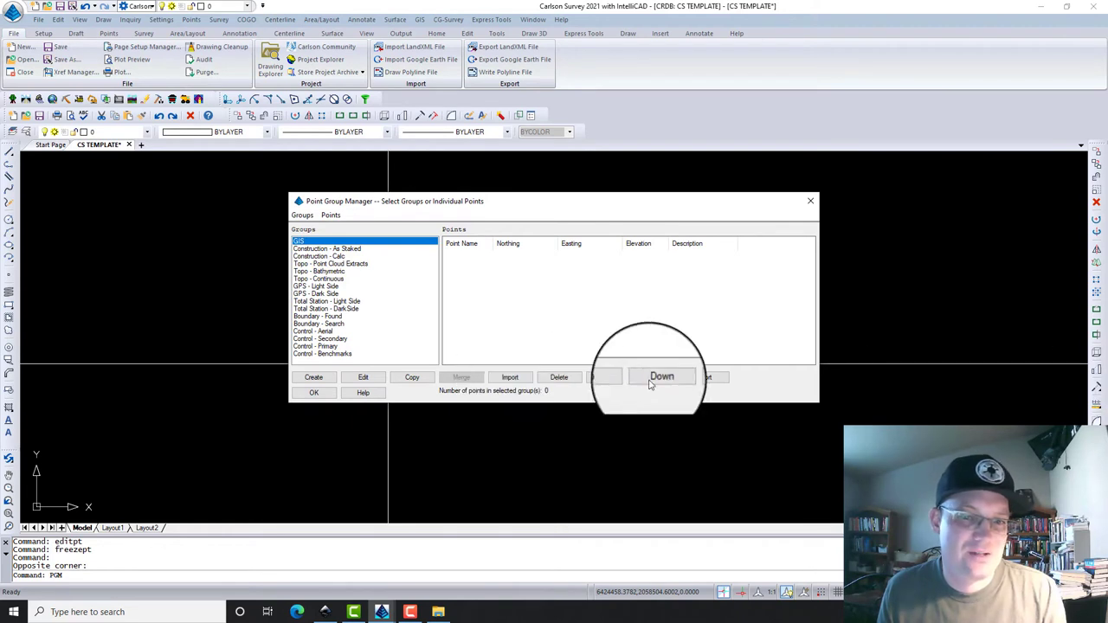
click(647, 378)
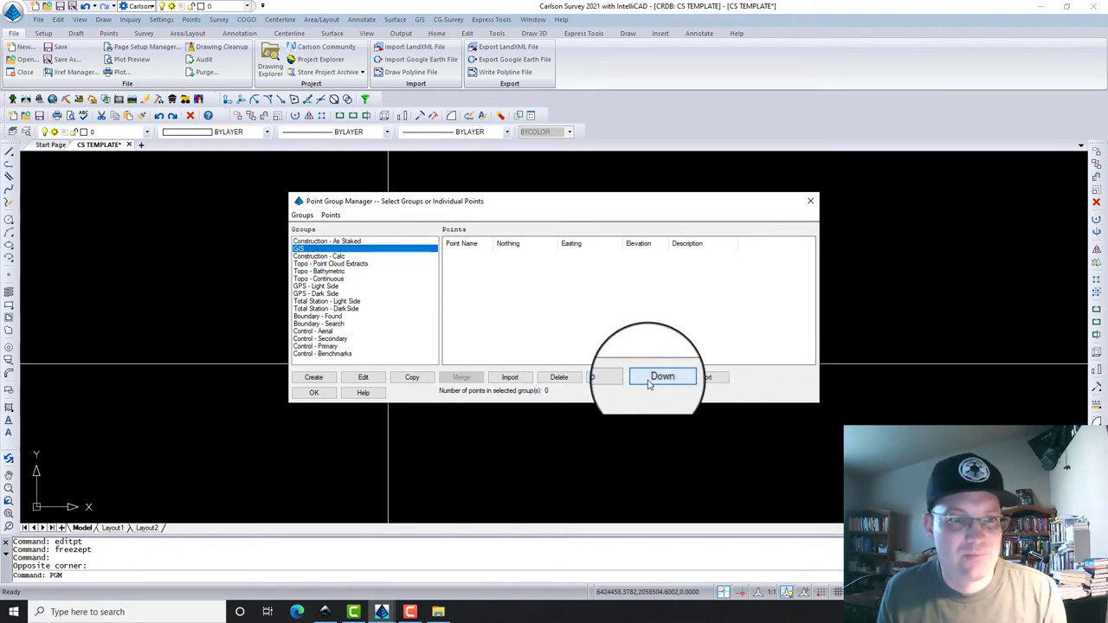
click(647, 378)
click(649, 379)
click(648, 378)
click(648, 378)
click(648, 378)
click(649, 381)
click(649, 381)
click(649, 381)
click(649, 381)
click(650, 381)
click(651, 381)
click(651, 381)
click(652, 380)
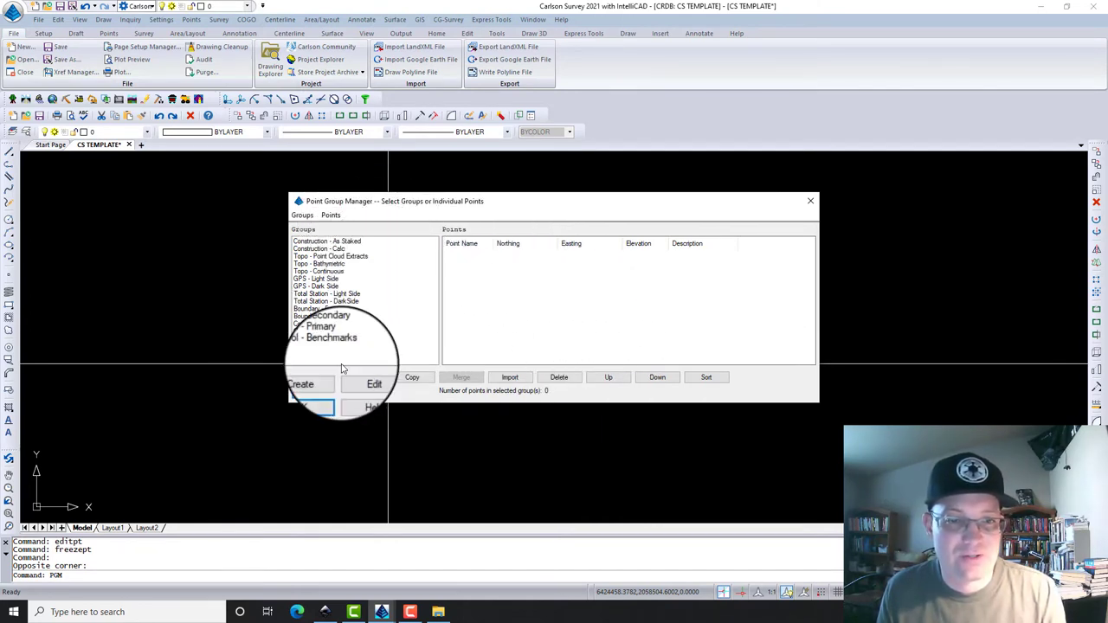
- Create a point group named Curb-Gutter-Sidewalk that includes only the descriptions TFC, TBC, LIP, FL, BOW, SW instead of all points, and save it
click(311, 377)
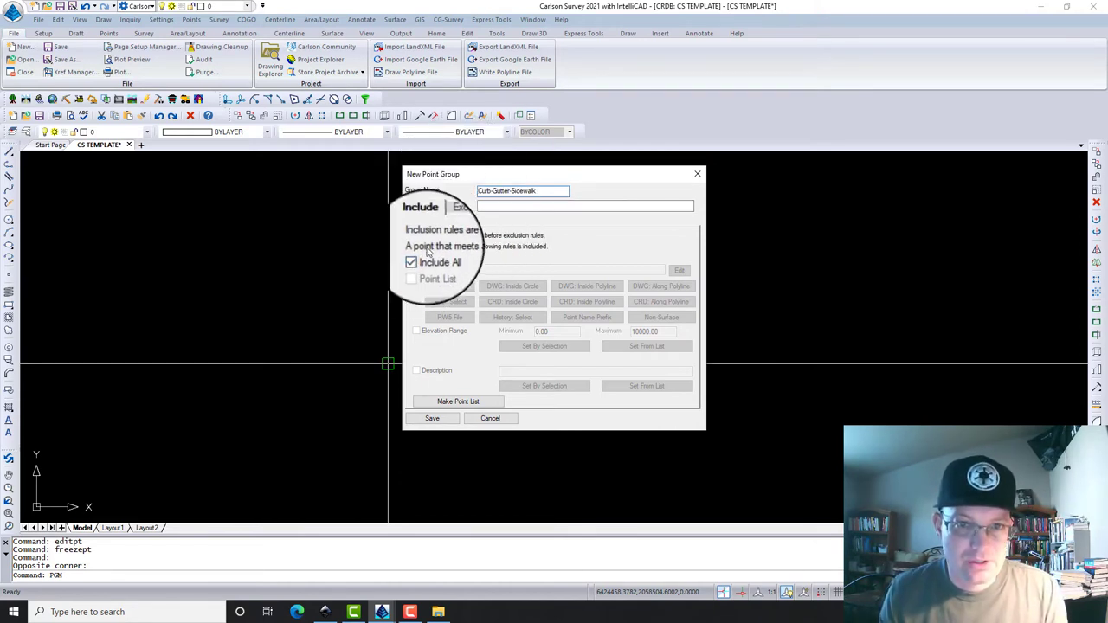
click(414, 257)
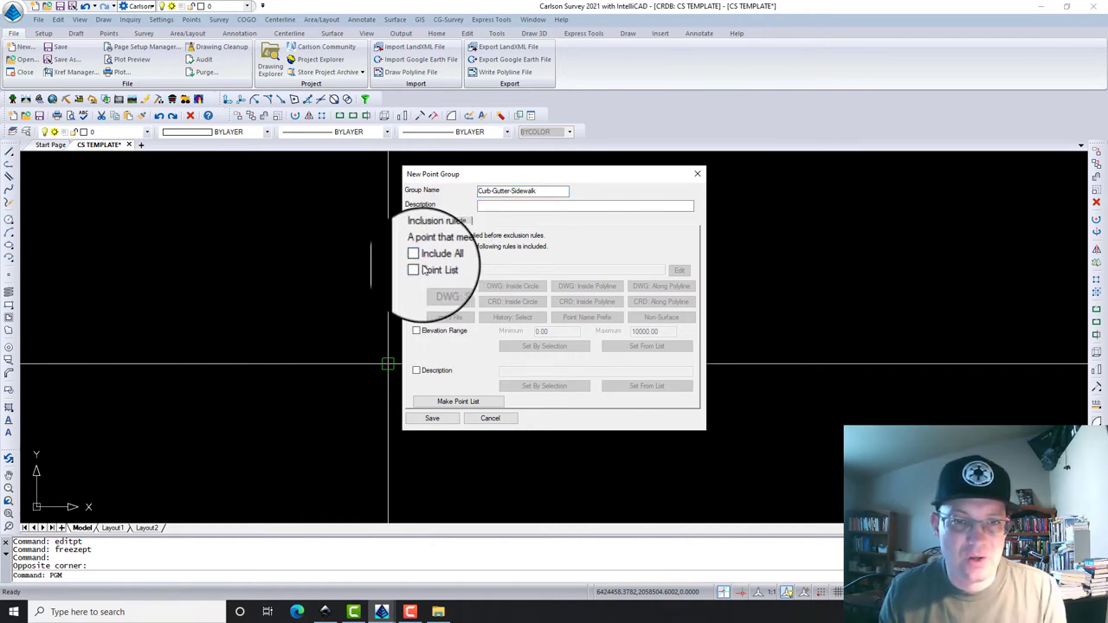
click(416, 371)
click(533, 371)
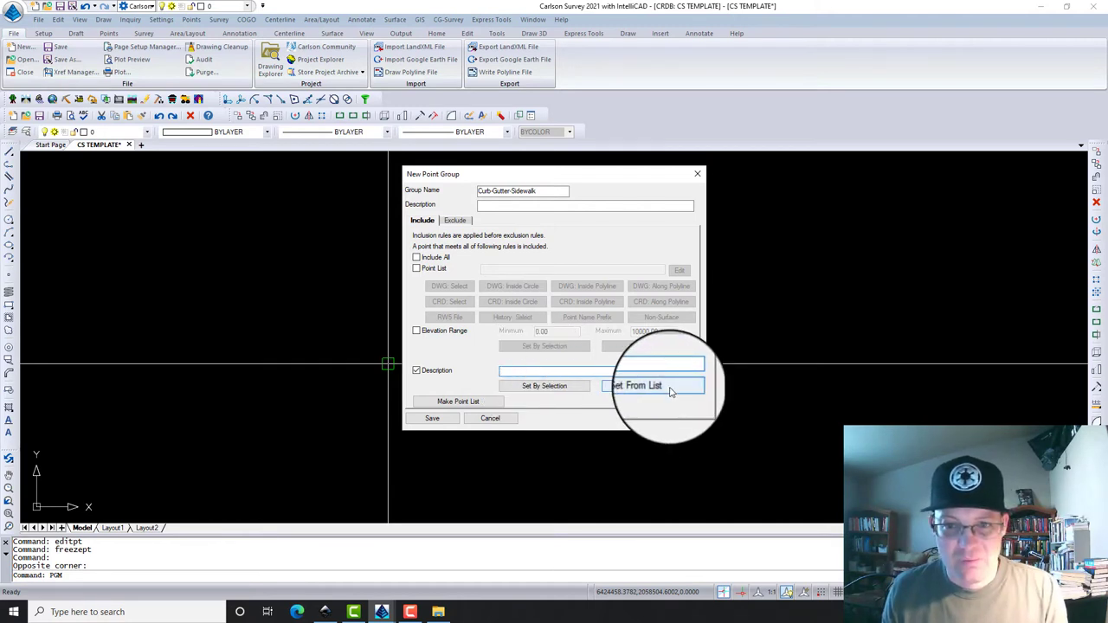
click(584, 373)
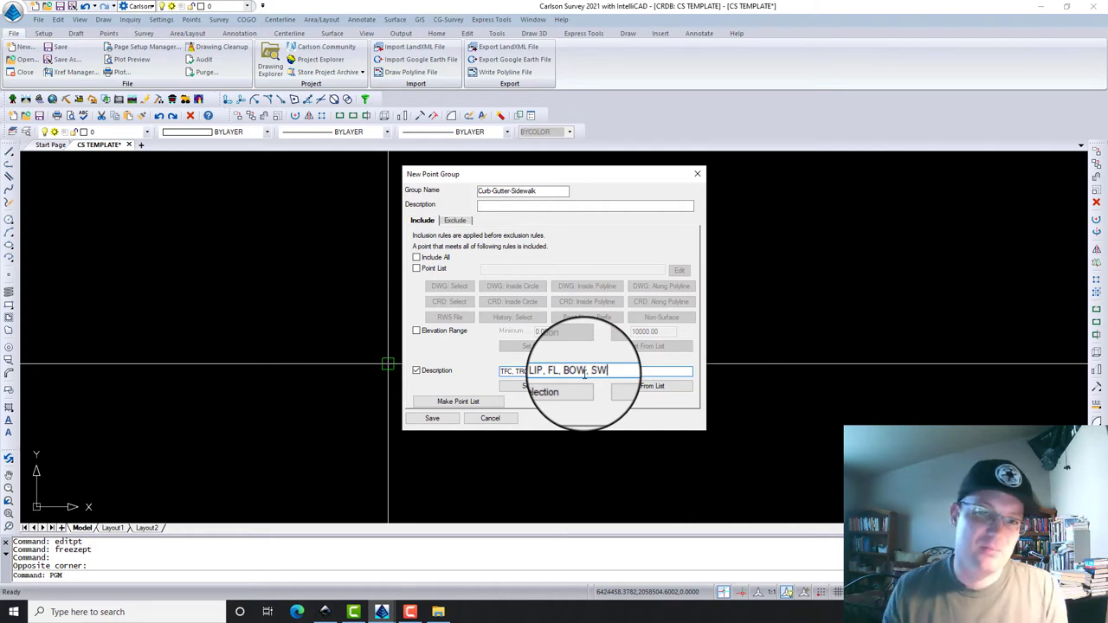
click(433, 418)
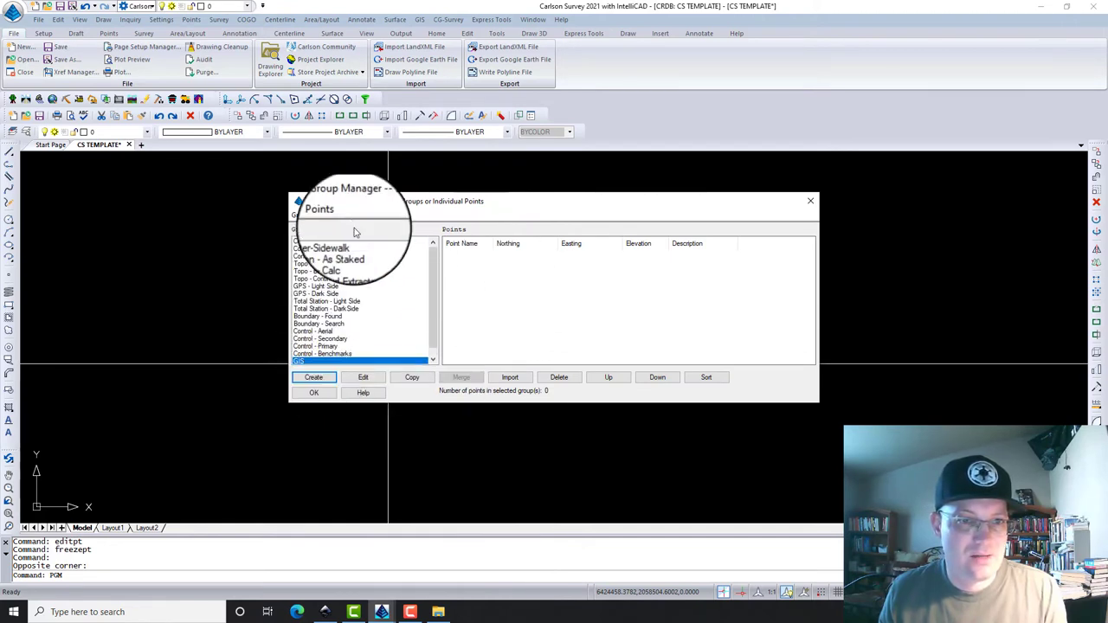
- Reopen the Curb-Gutter-Sidewalk group to check its description rule, save it and close the Point Group Manager
click(325, 241)
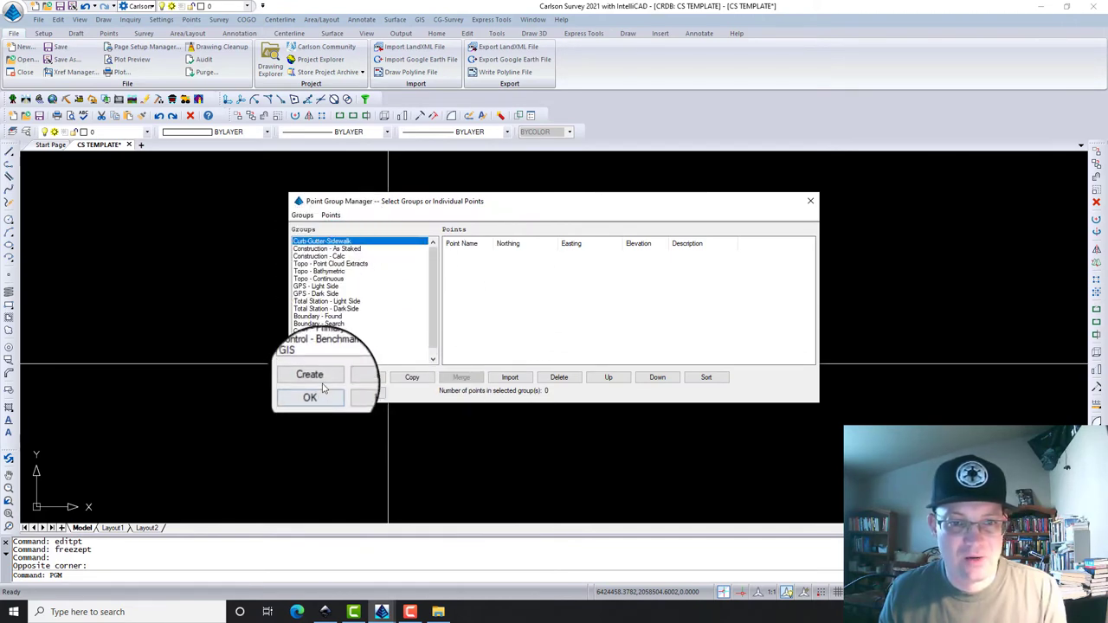
click(359, 377)
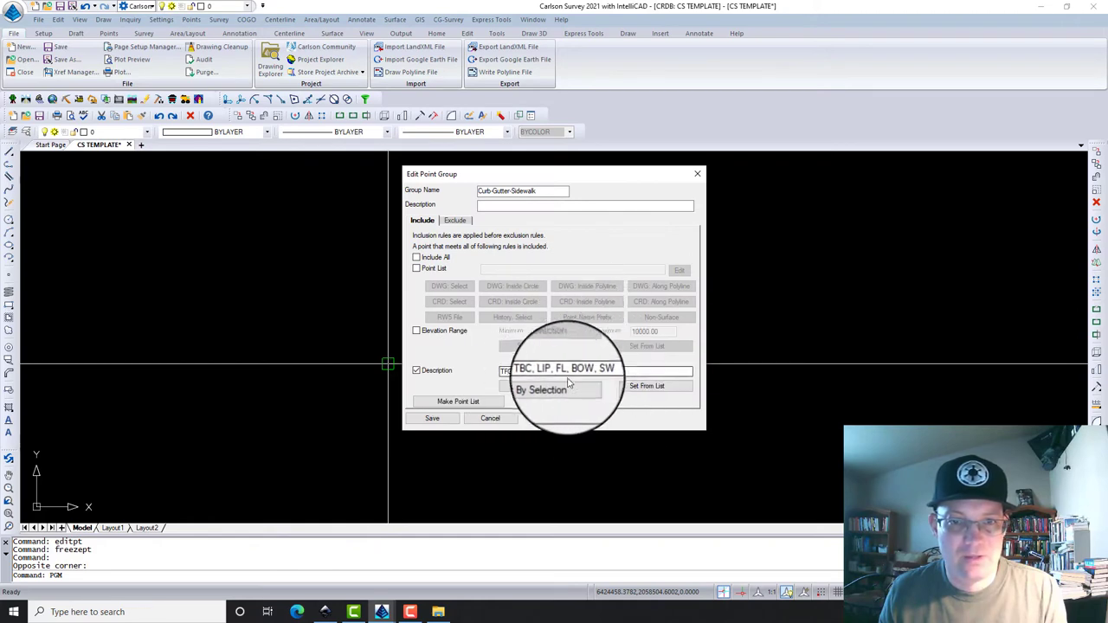
click(442, 424)
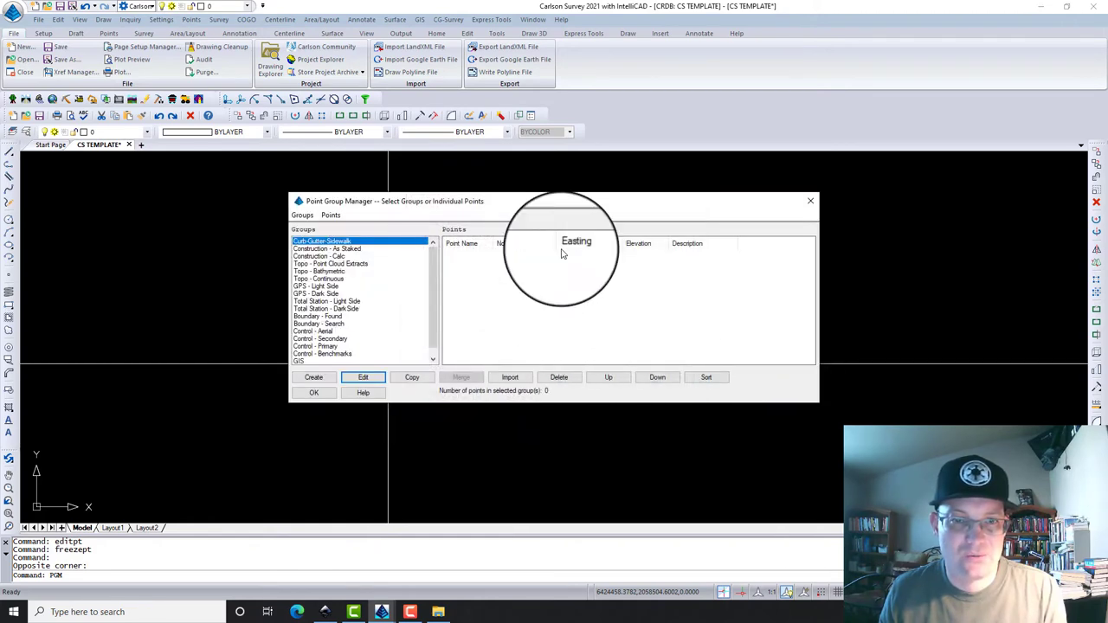
click(810, 202)
- Start Freeze Points and select the Curb-Gutter-Sidewalk point group as the range of points to freeze
click(191, 19)
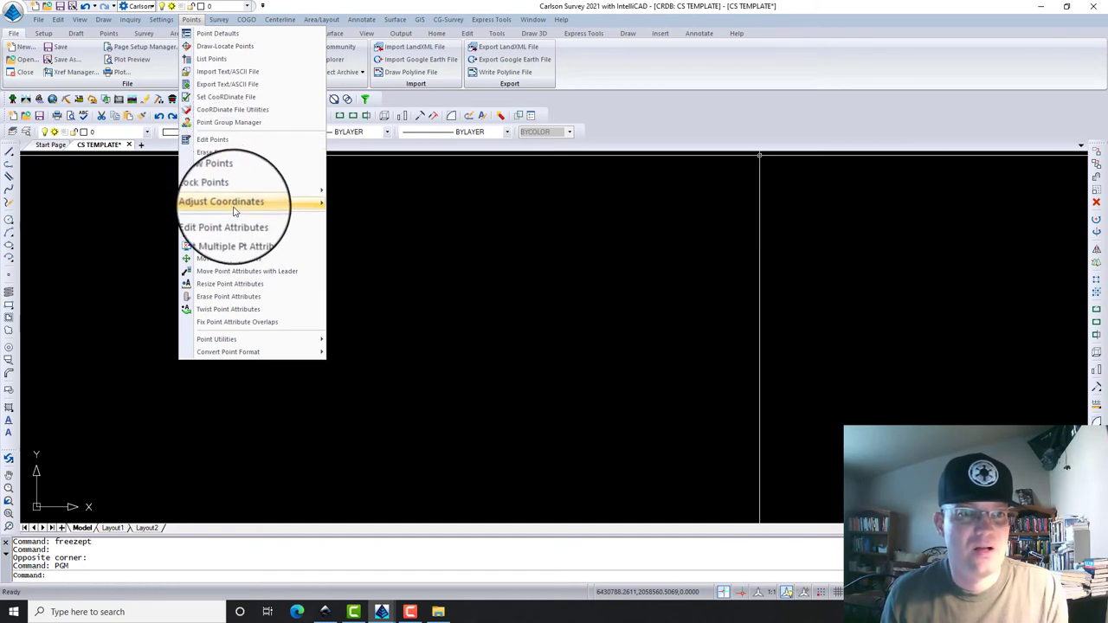
click(231, 157)
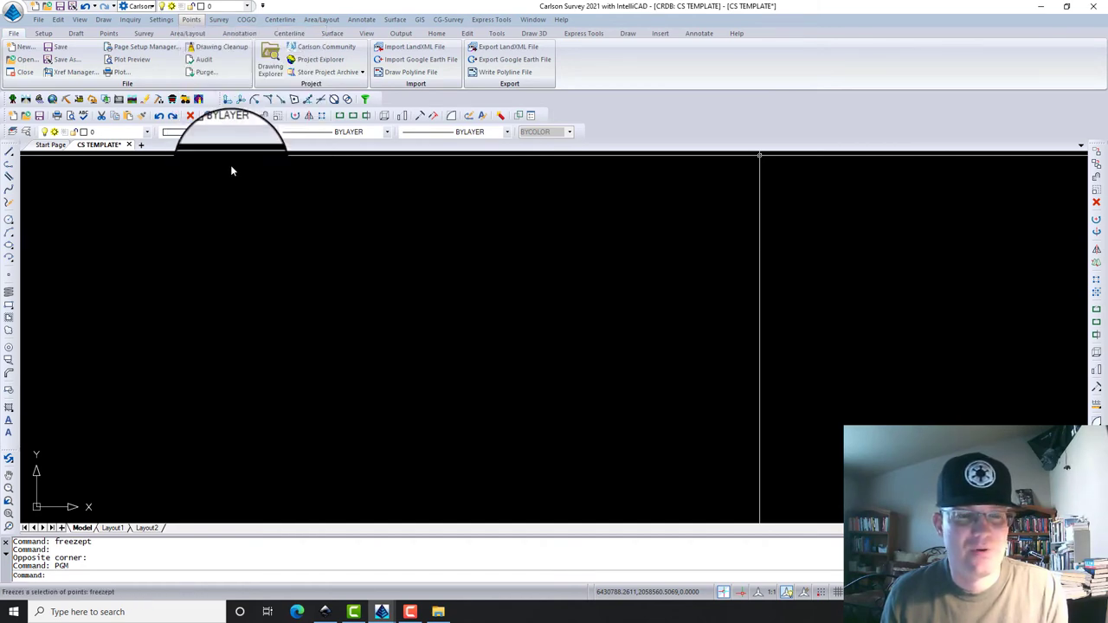
click(580, 317)
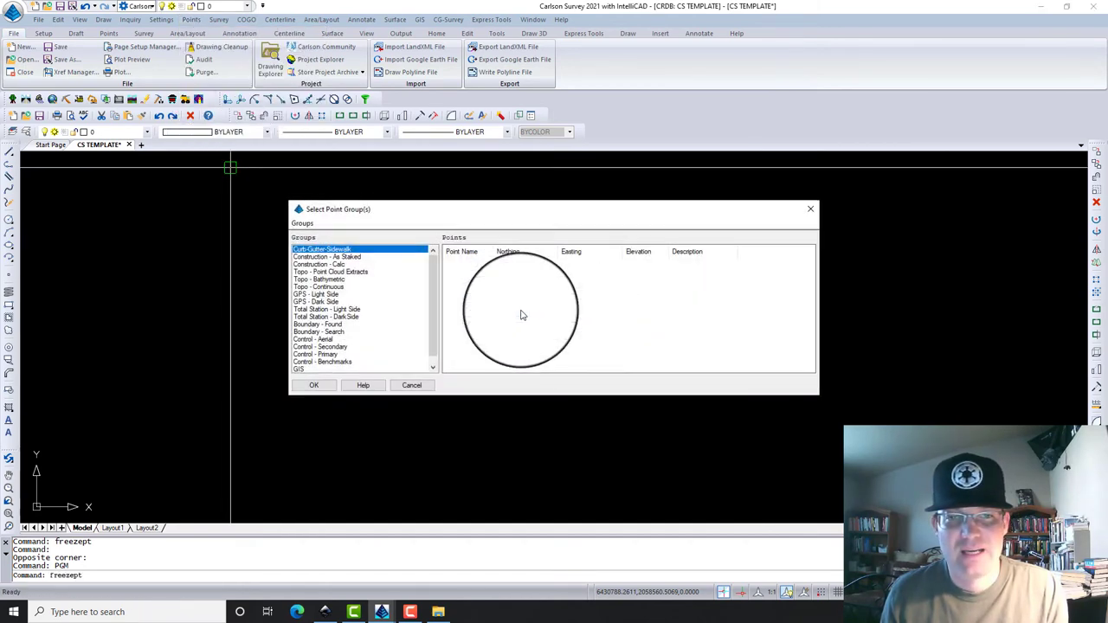
click(309, 377)
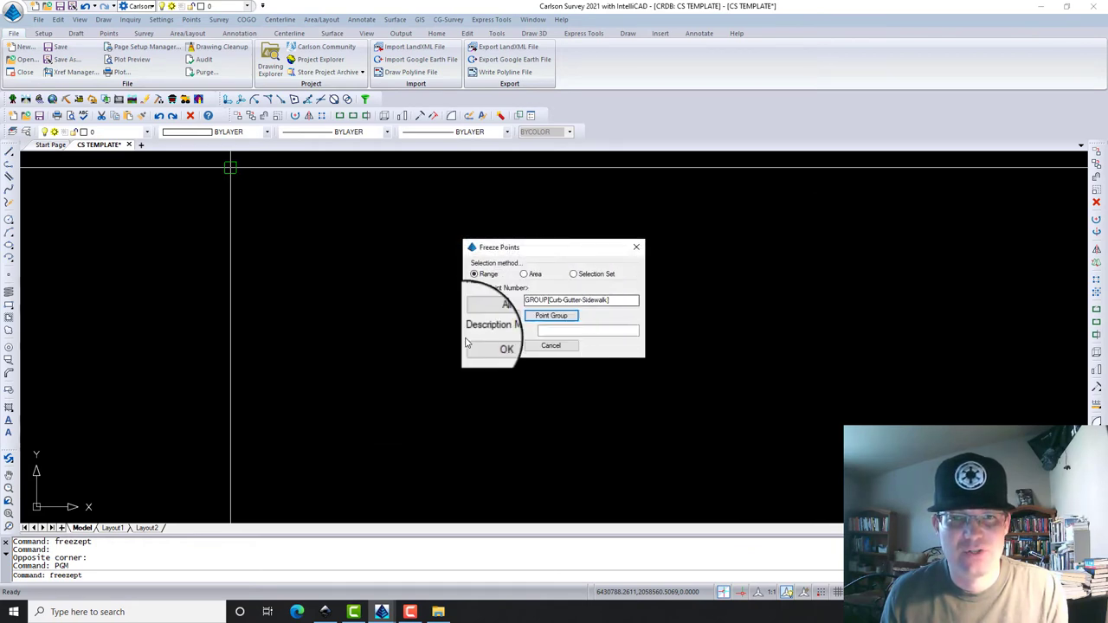
click(191, 19)
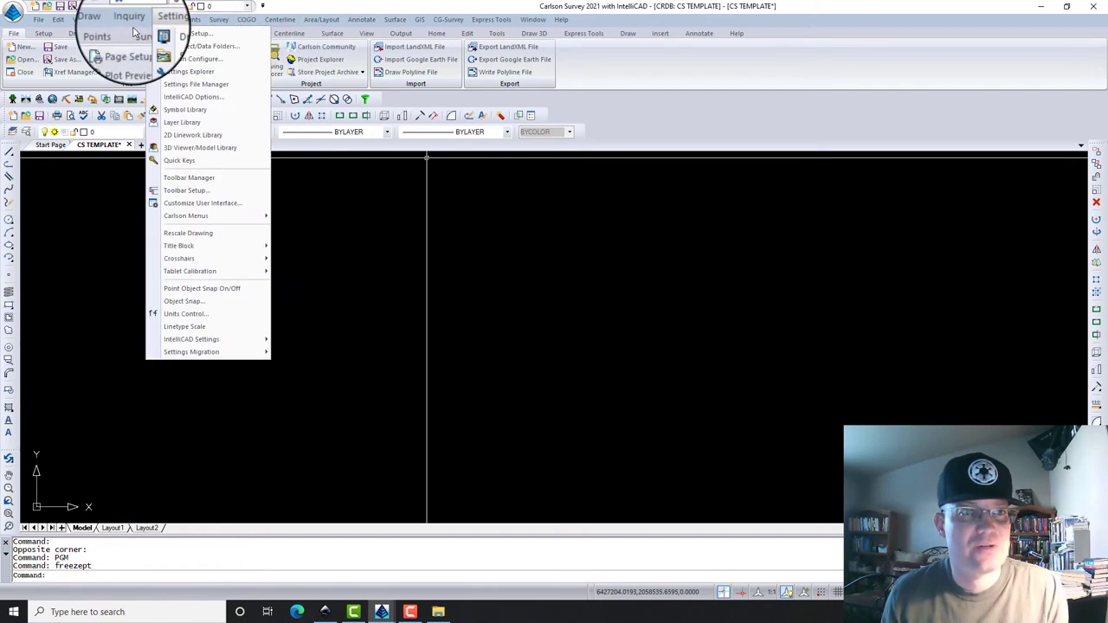
mouse_move(279, 25)
mouse_move(161, 19)
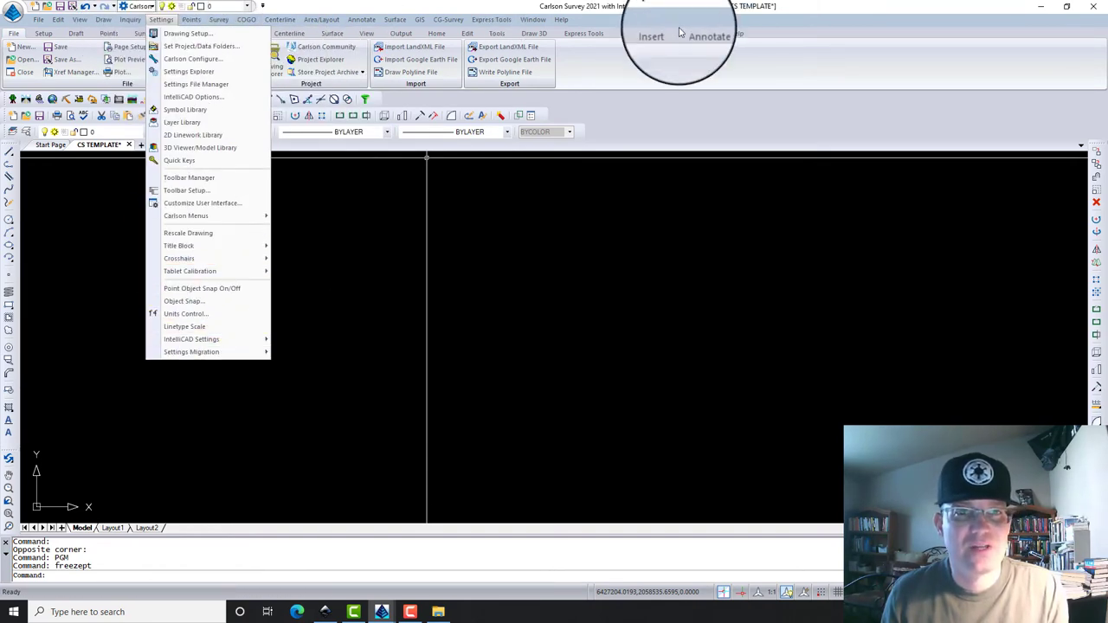
click(777, 443)
click(380, 400)
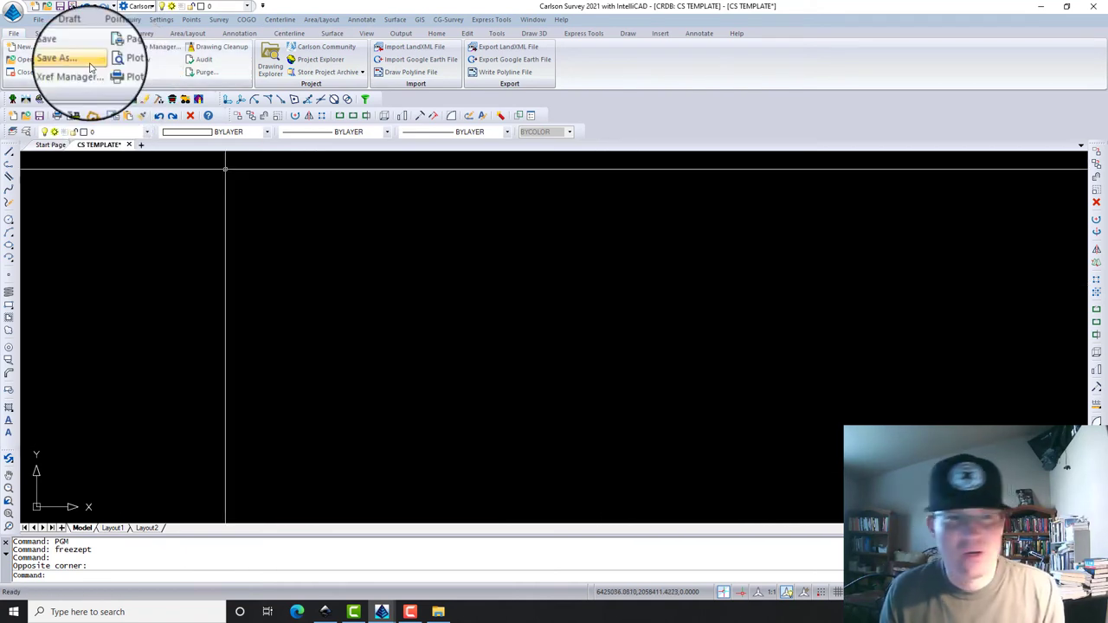
- Start Import Text/ASCII File with the User Defined format and open the file browser for selecting the source file
click(195, 20)
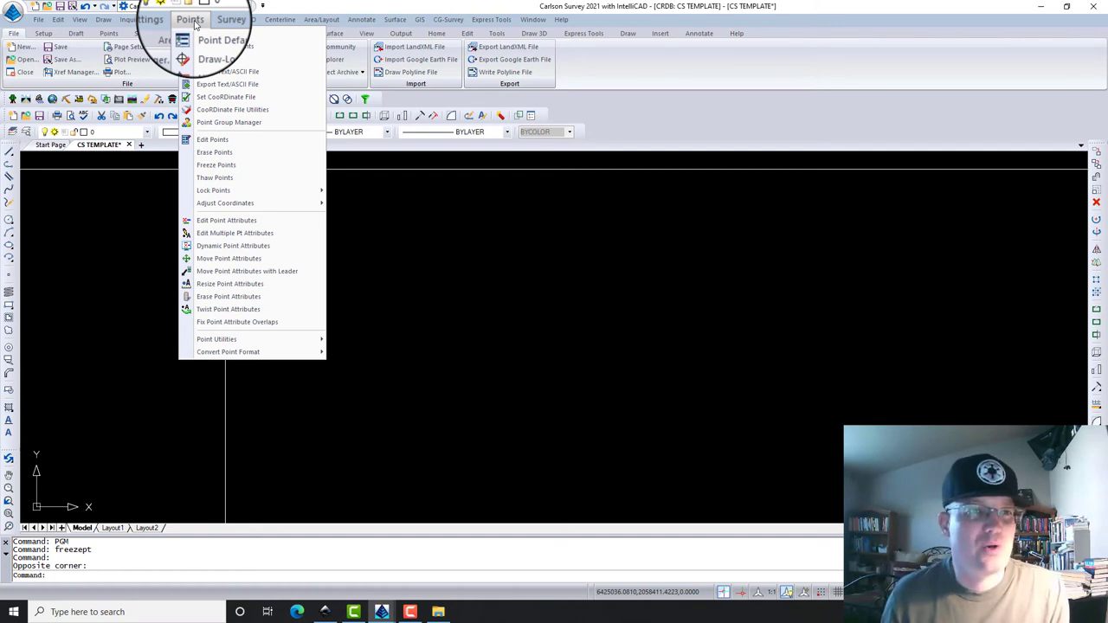
mouse_move(230, 19)
mouse_move(195, 20)
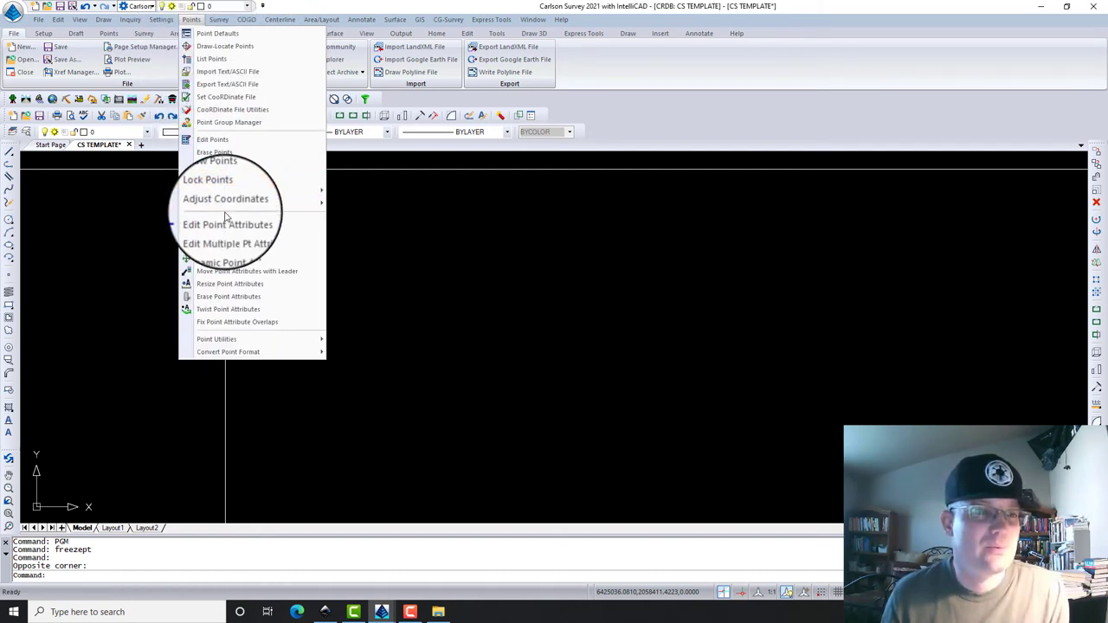
mouse_move(225, 206)
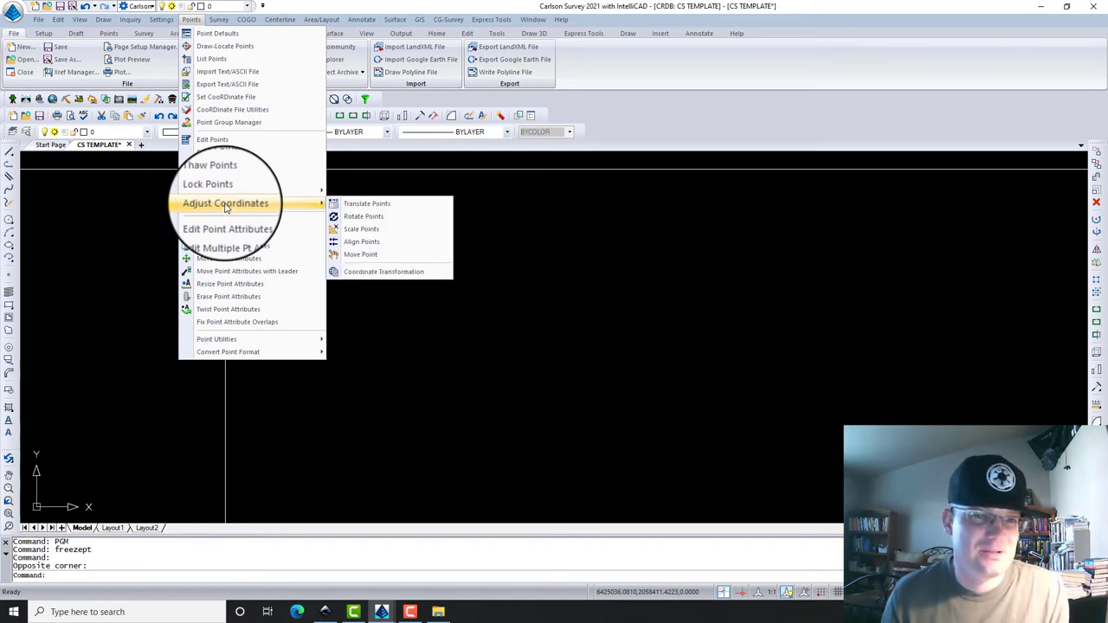
click(206, 72)
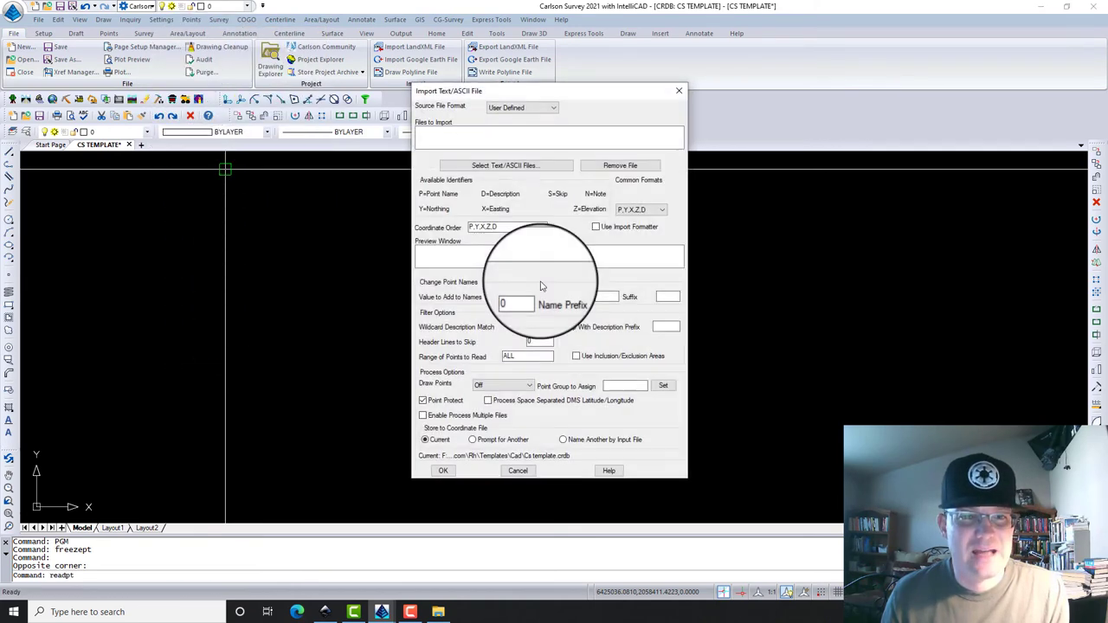
click(507, 166)
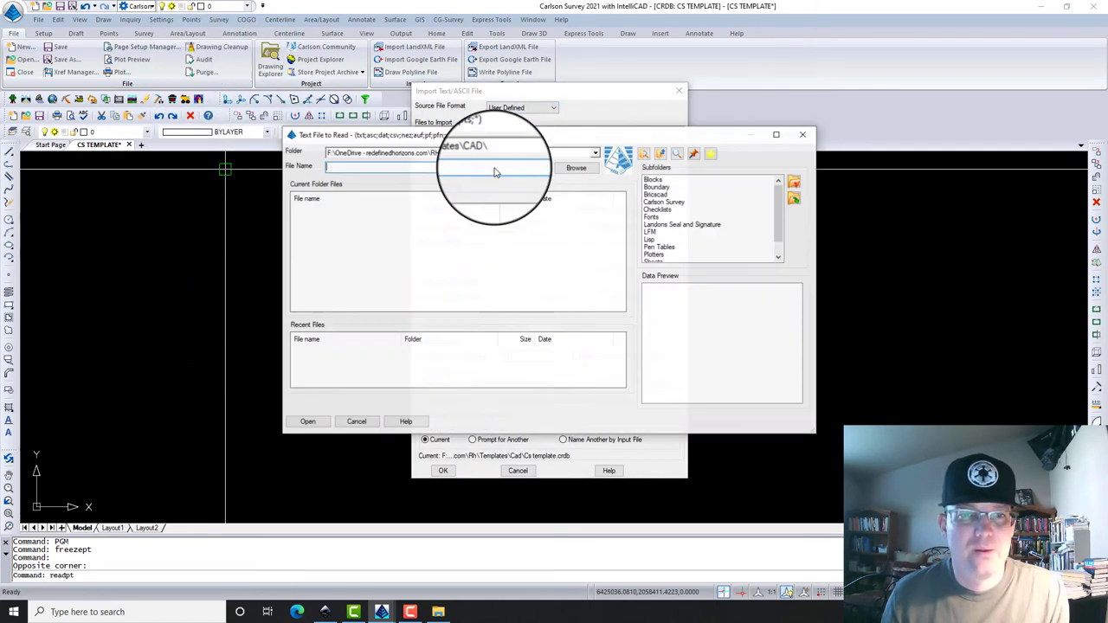
click(571, 167)
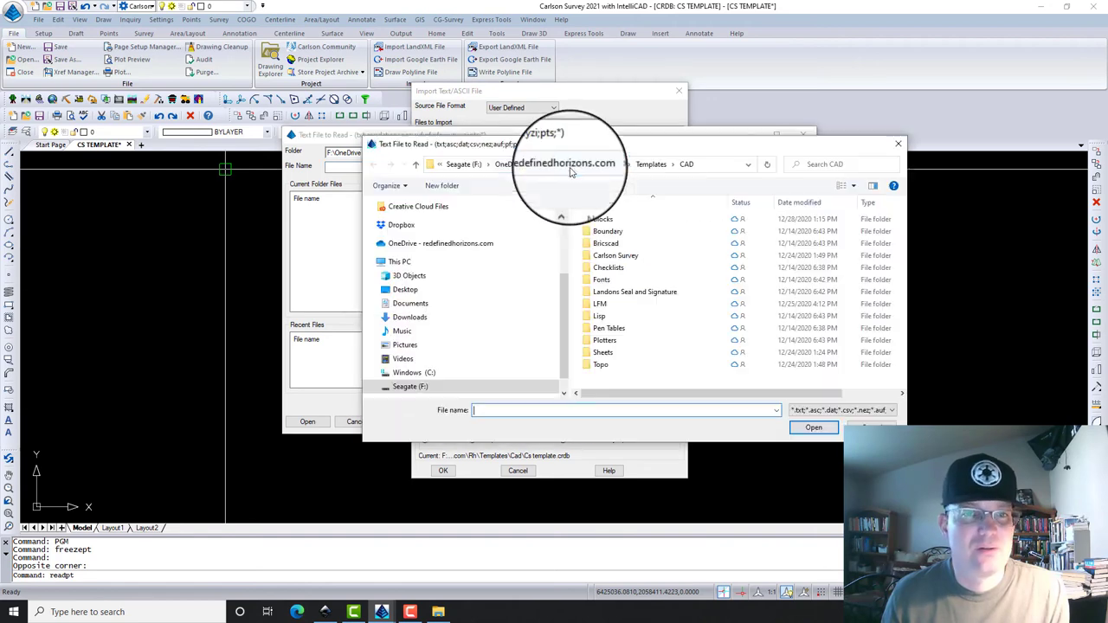
- Browse from the OneDrive folder through RH > Jobs > Active to the Field folder of job 039-001
click(445, 246)
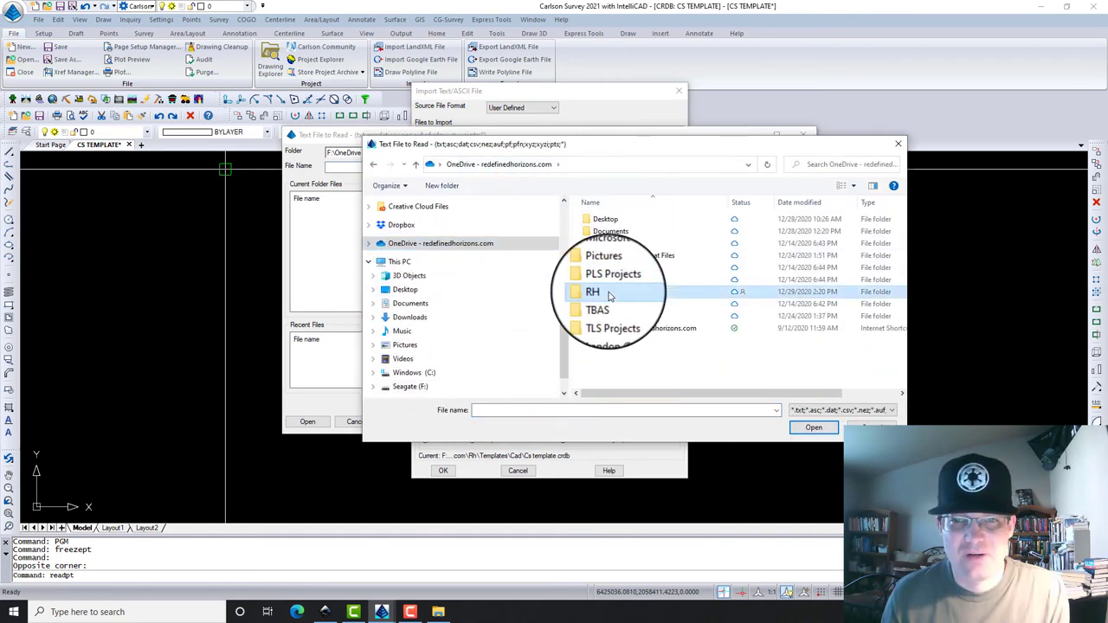
double_click(610, 296)
double_click(615, 285)
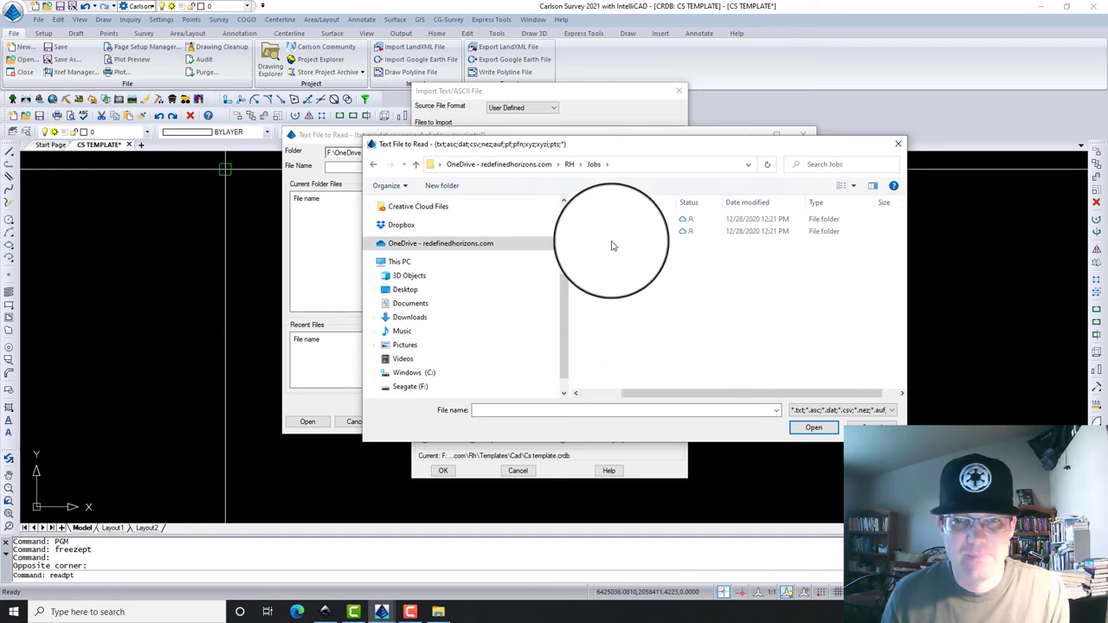
double_click(606, 219)
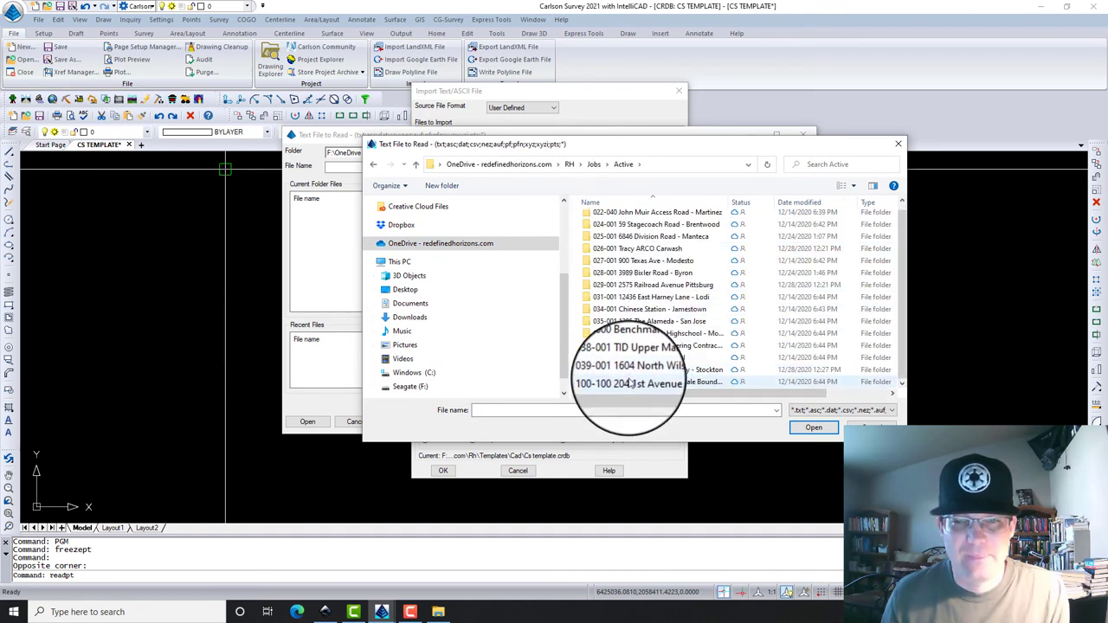
double_click(627, 369)
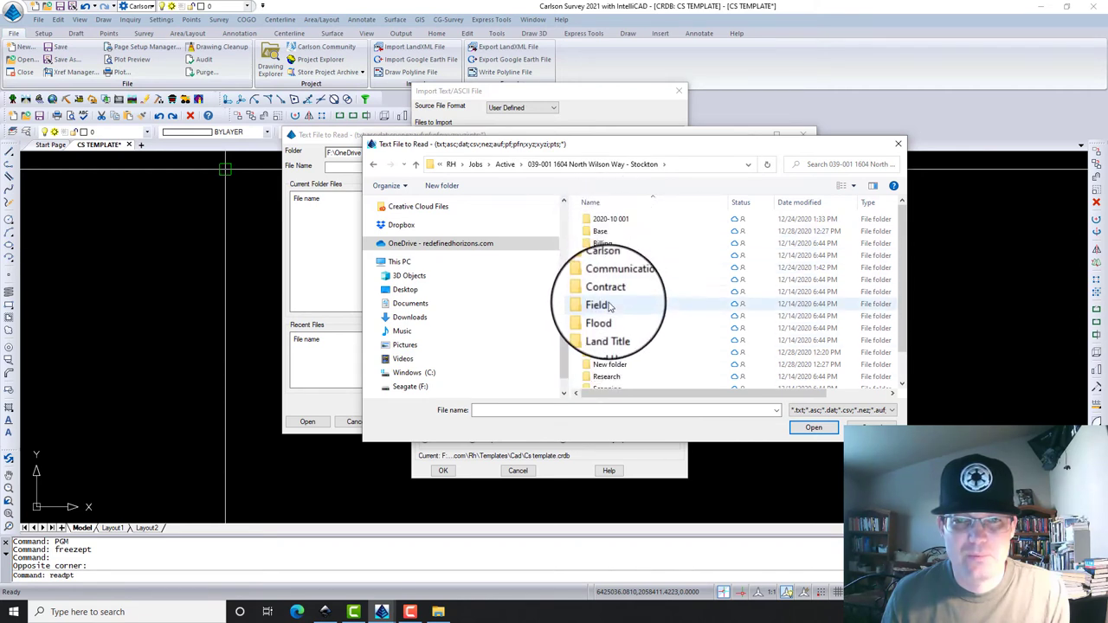
double_click(608, 294)
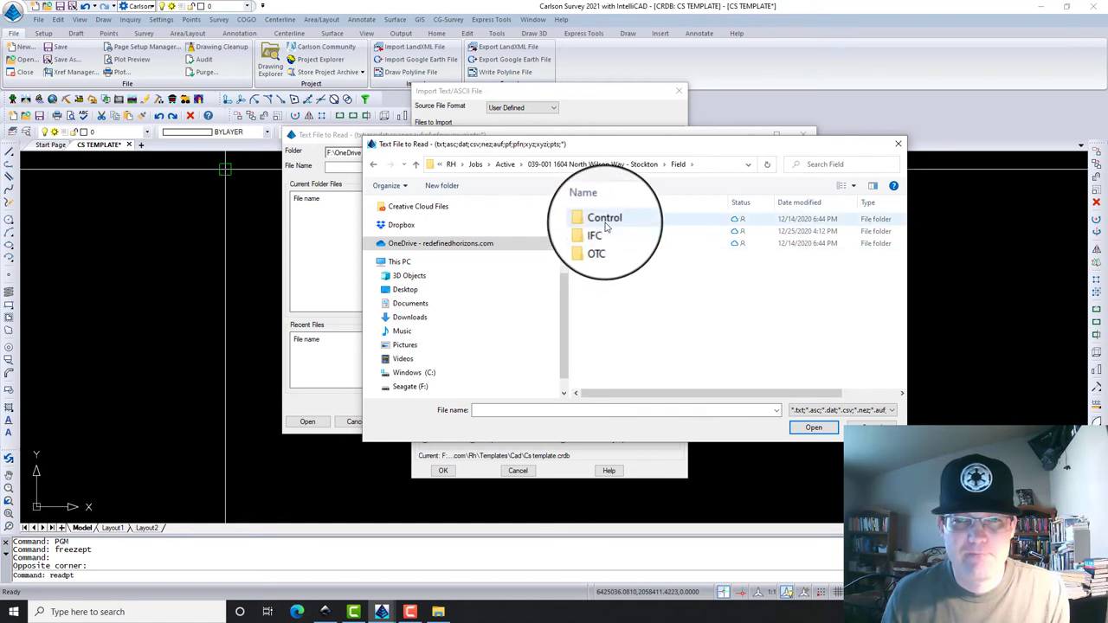
- Choose 2020-12-08 APS TOPO.csv from the job's Field > Control > TBC Working > Export folder as the file to read
click(641, 164)
double_click(603, 304)
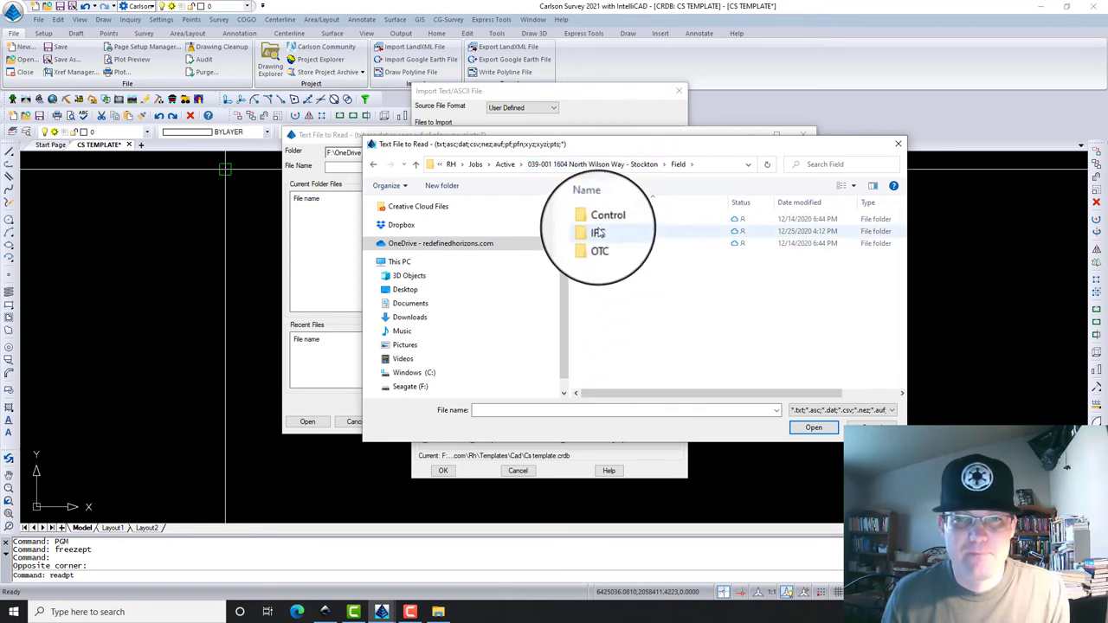
double_click(603, 218)
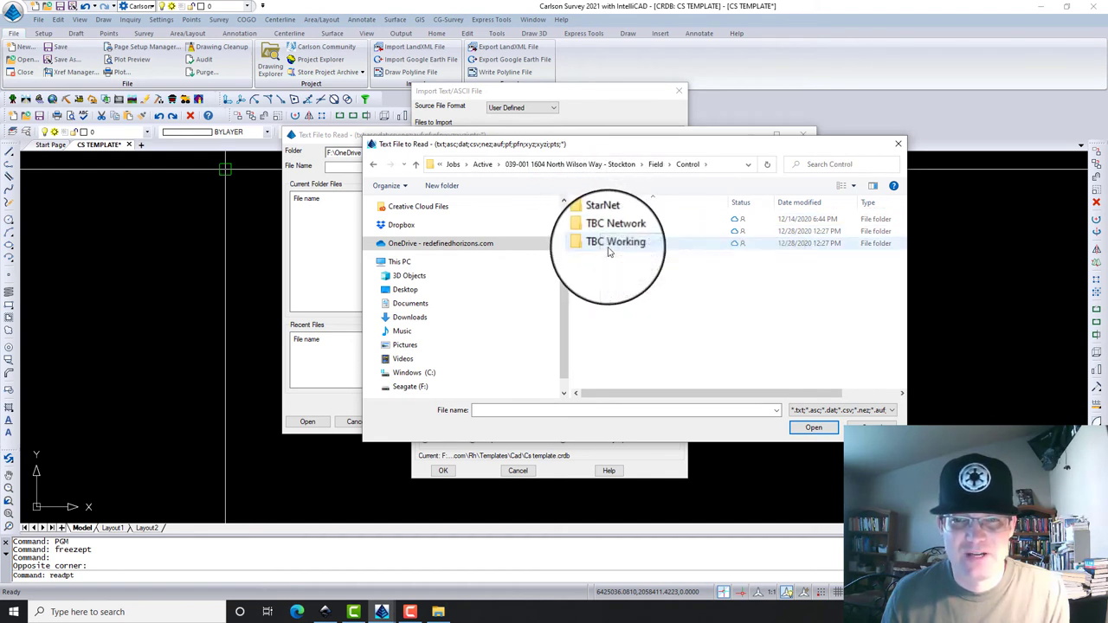
double_click(607, 251)
click(613, 268)
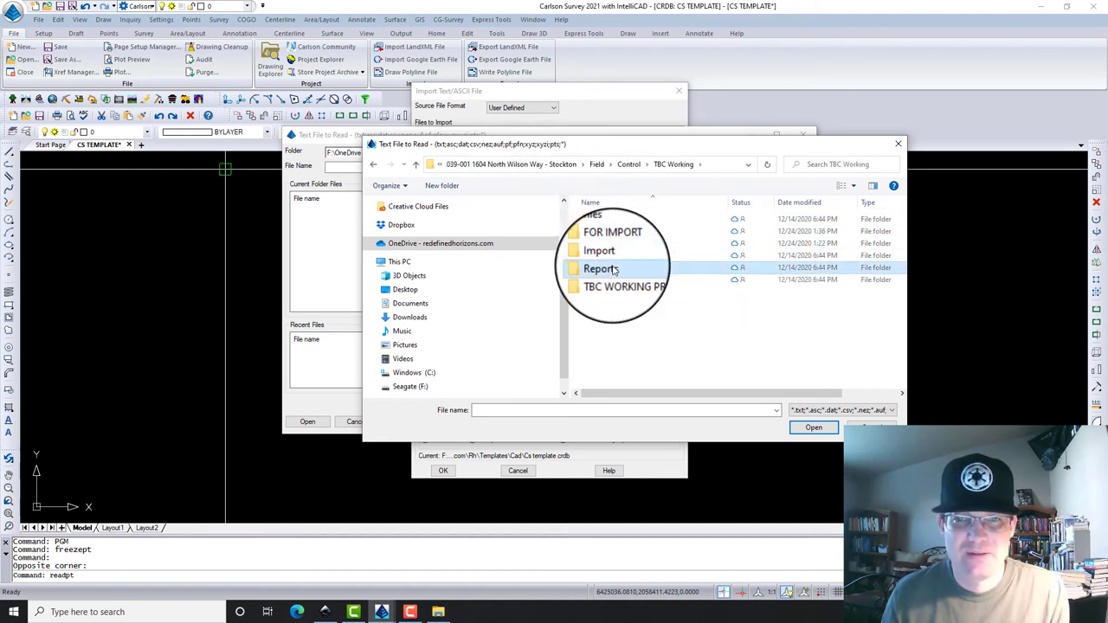
double_click(608, 222)
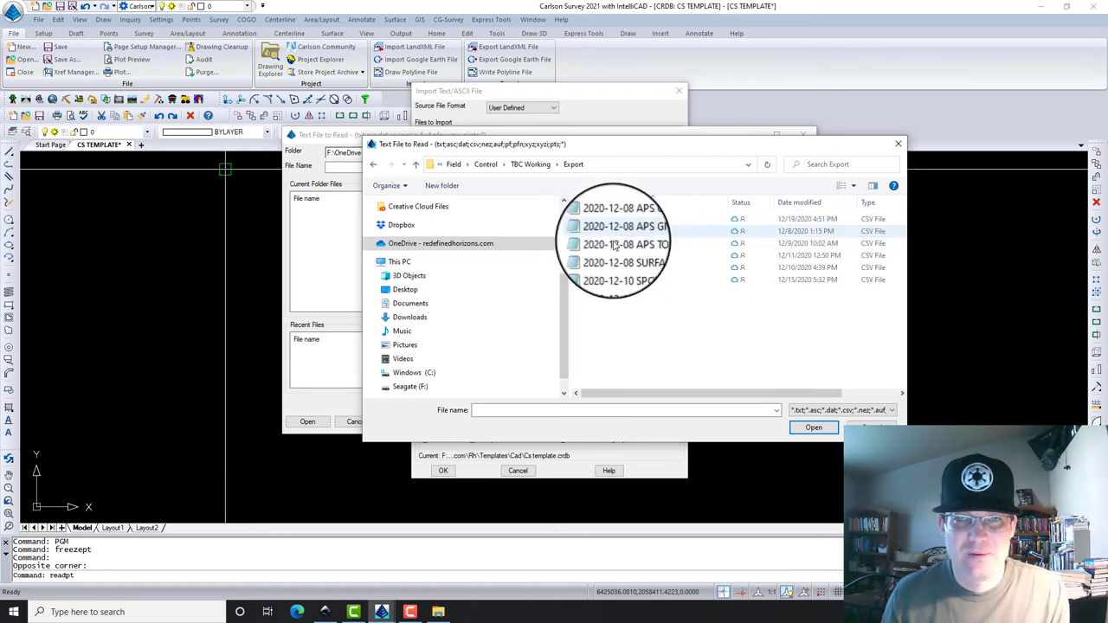
click(660, 267)
click(649, 243)
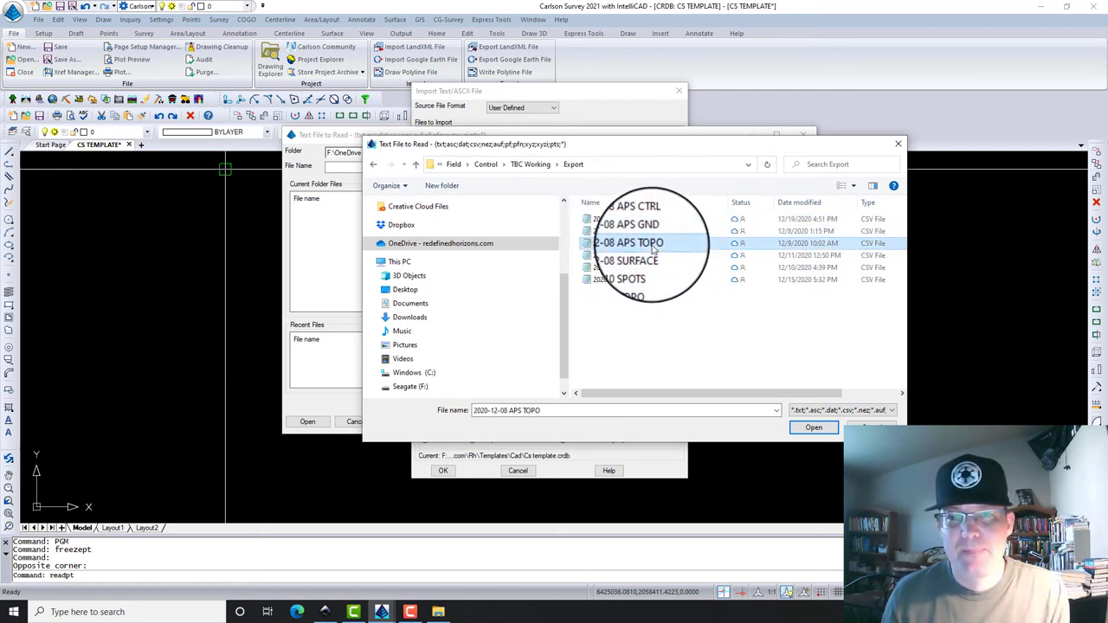
click(809, 425)
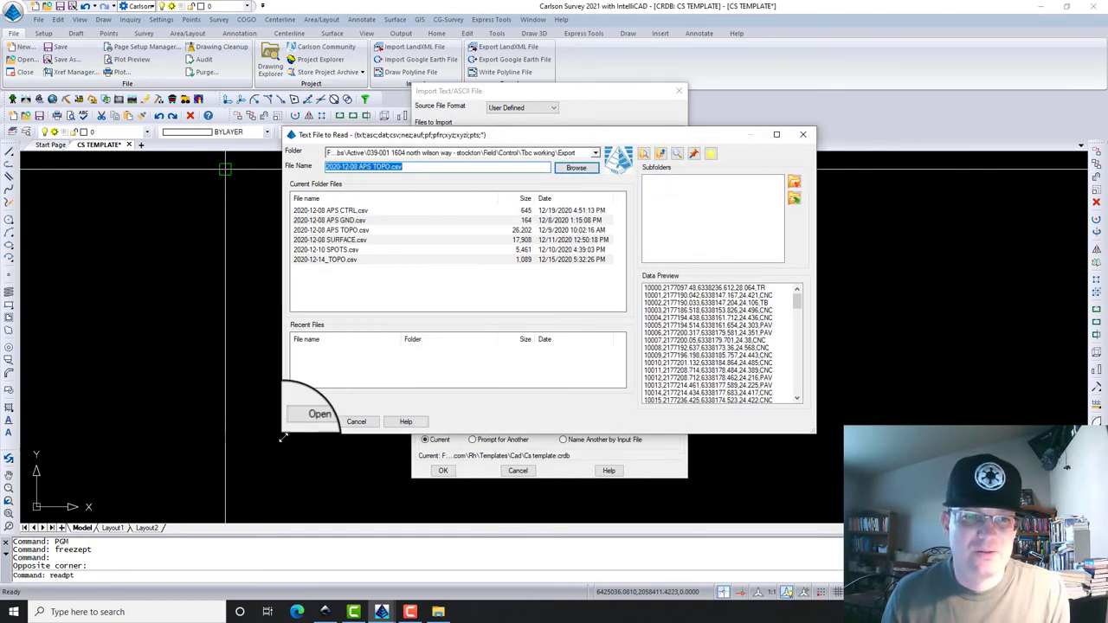
click(322, 422)
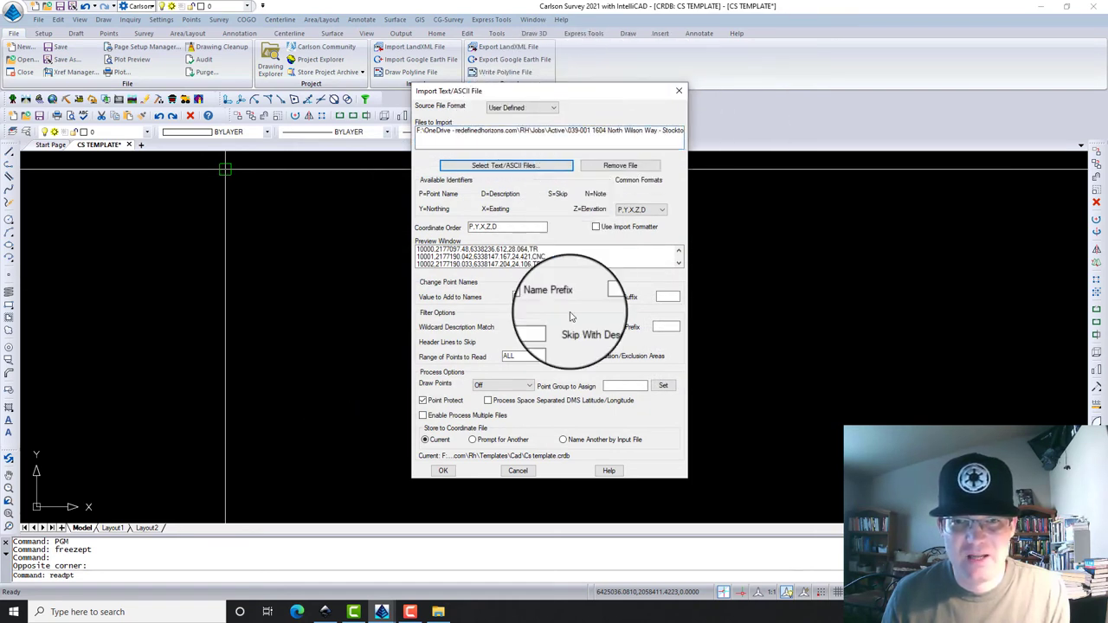
click(671, 386)
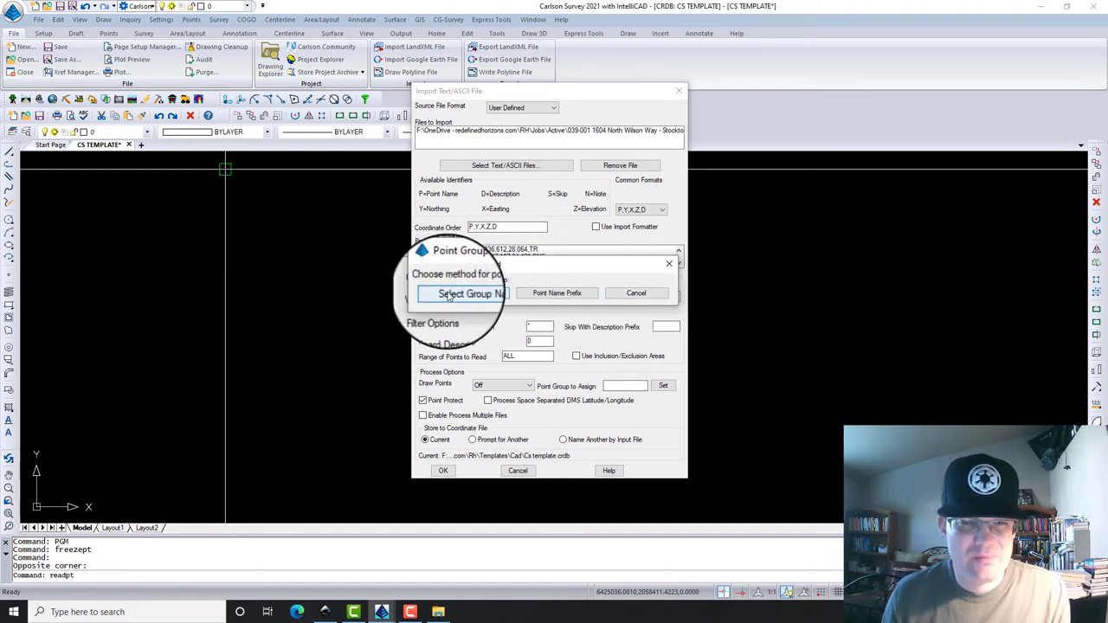
click(450, 297)
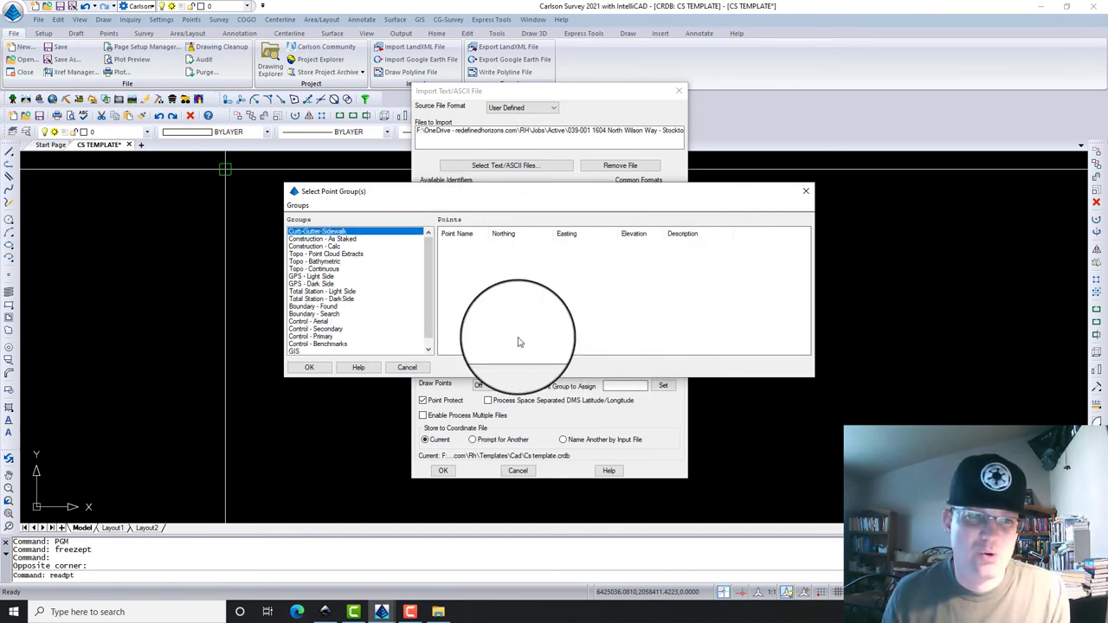
click(806, 192)
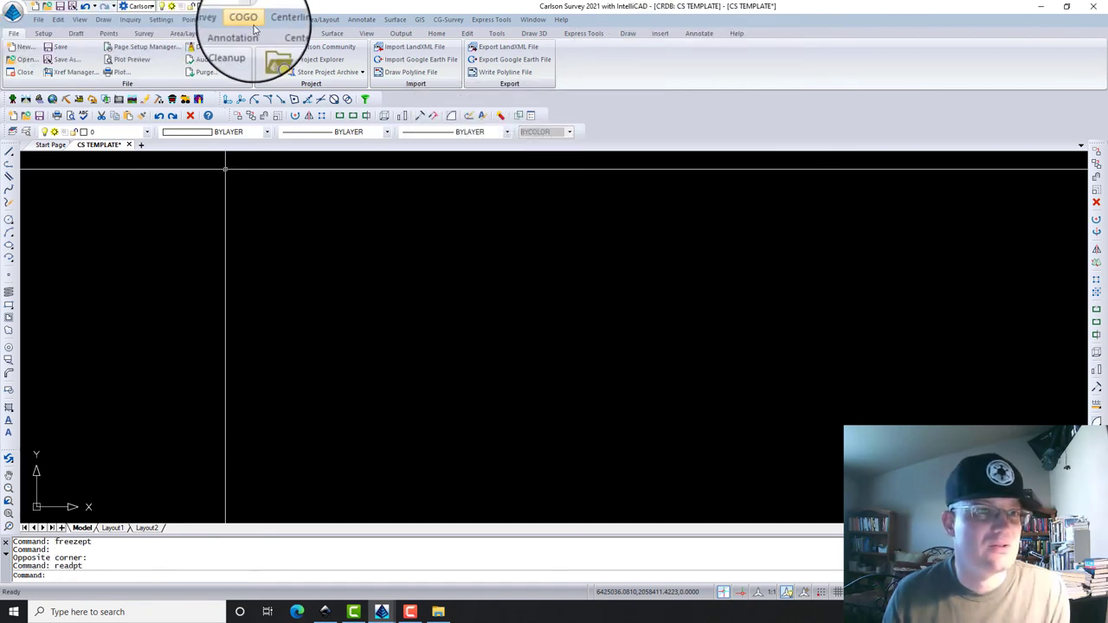
- Create and save a point group named 2020-12-08 Topo Point Import in the Point Group Manager, leaving its description empty
click(190, 19)
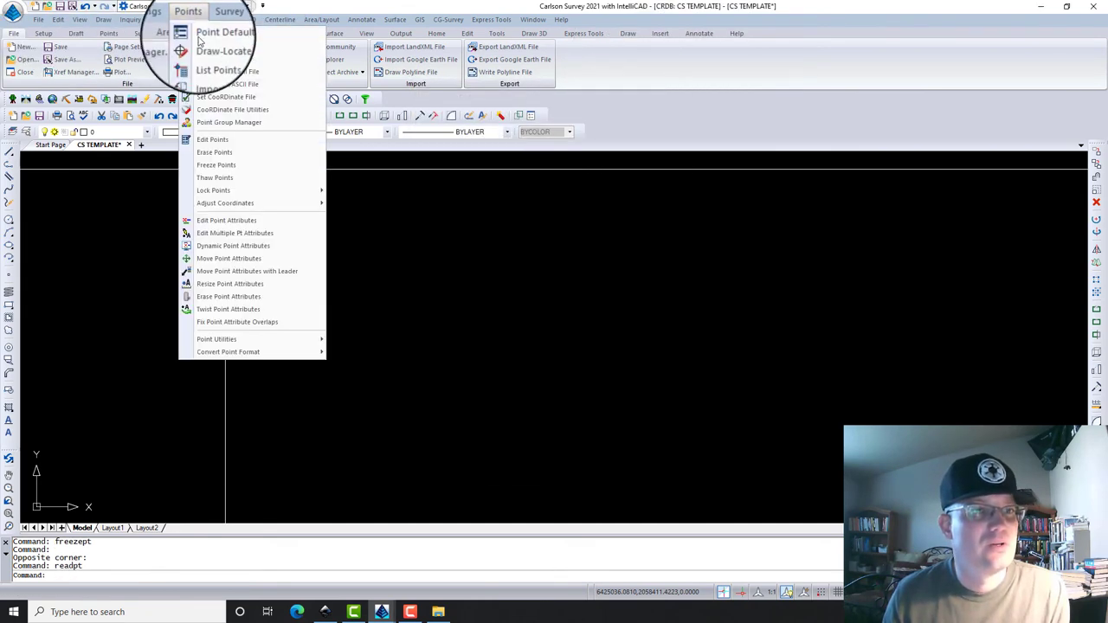
click(227, 122)
click(313, 377)
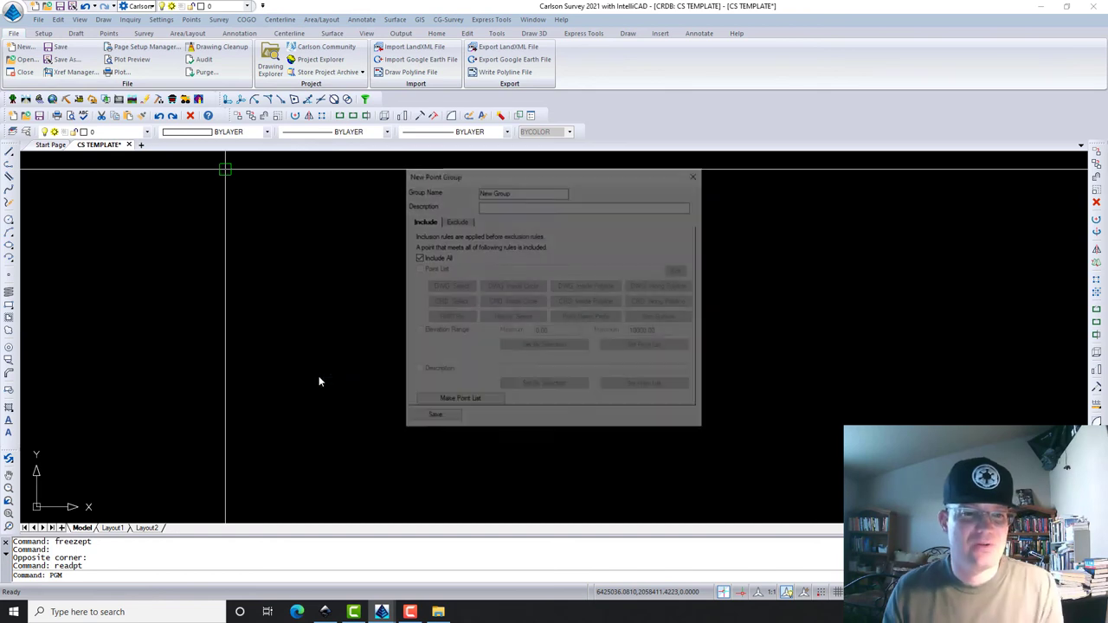
click(509, 206)
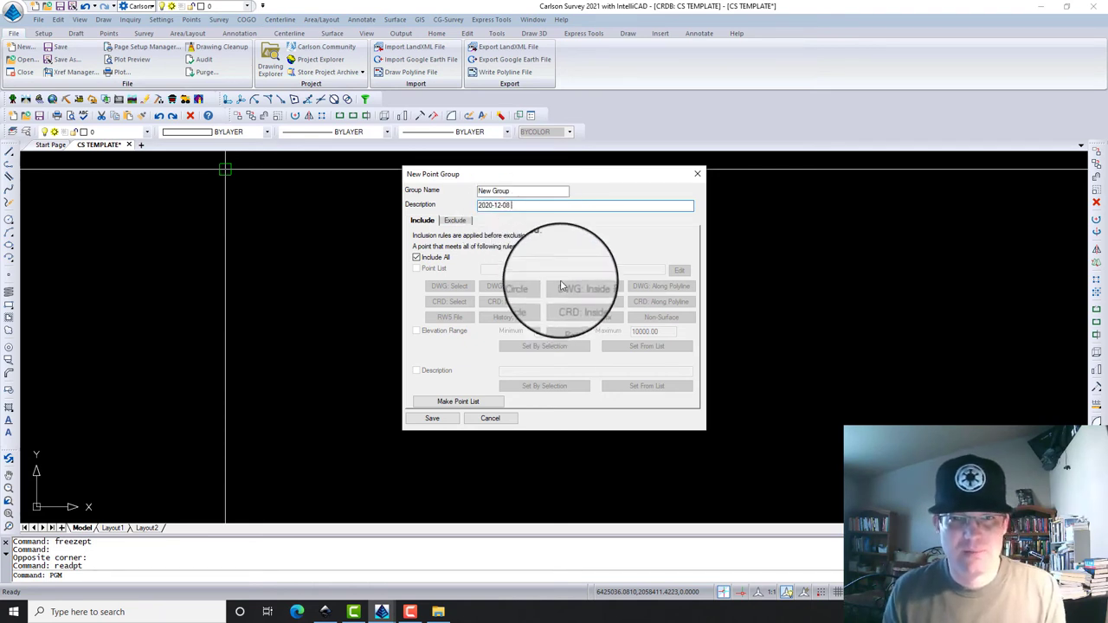
drag(507, 206, 437, 206)
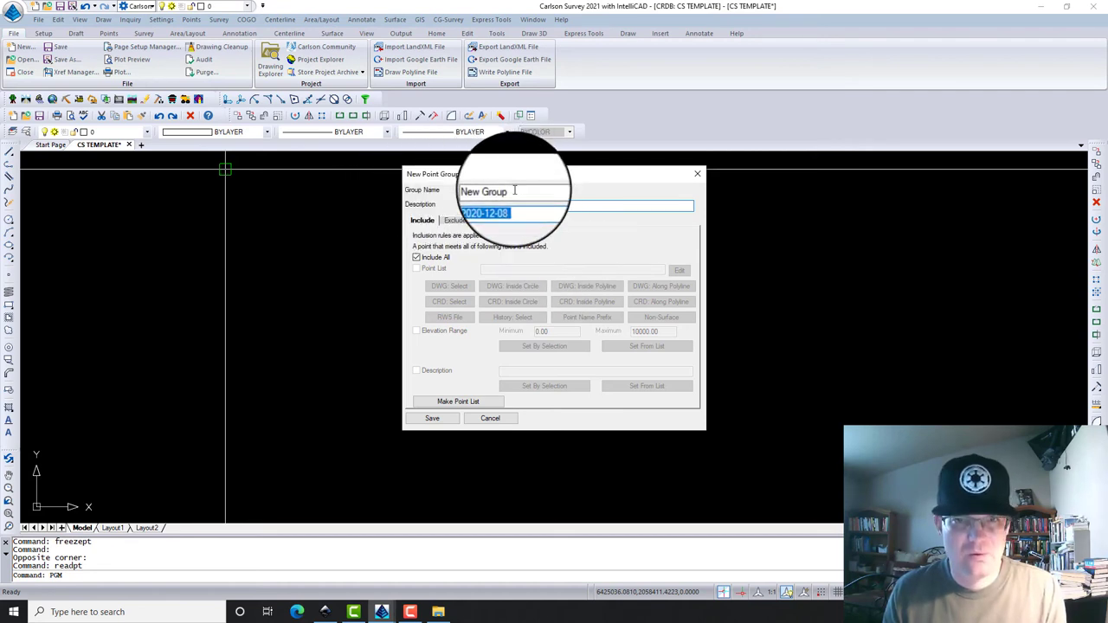
drag(507, 191, 438, 198)
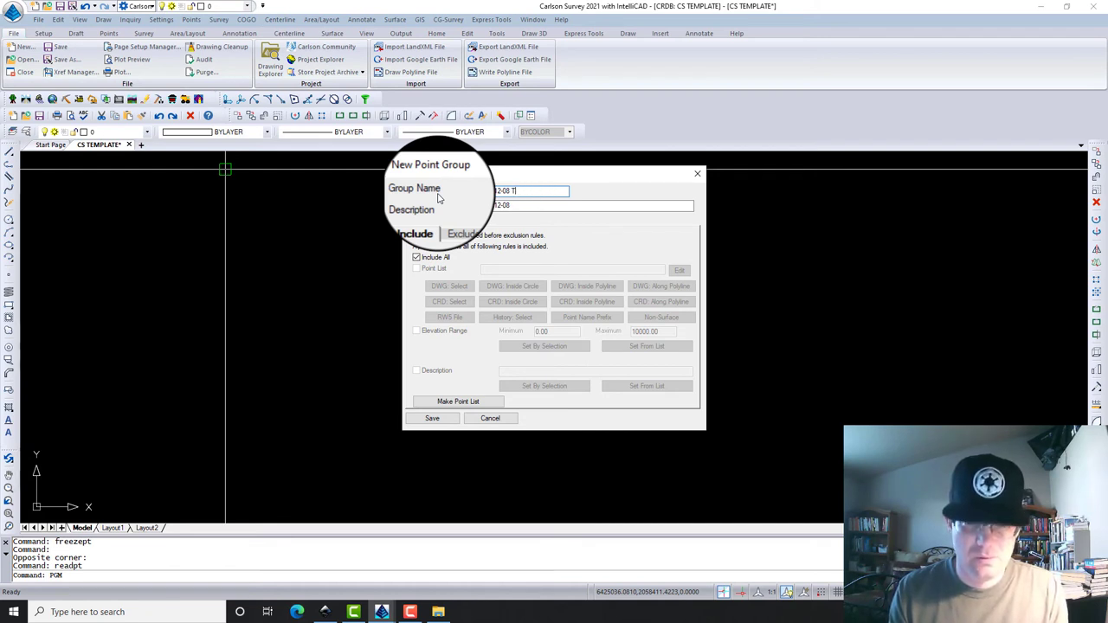
text(Point)
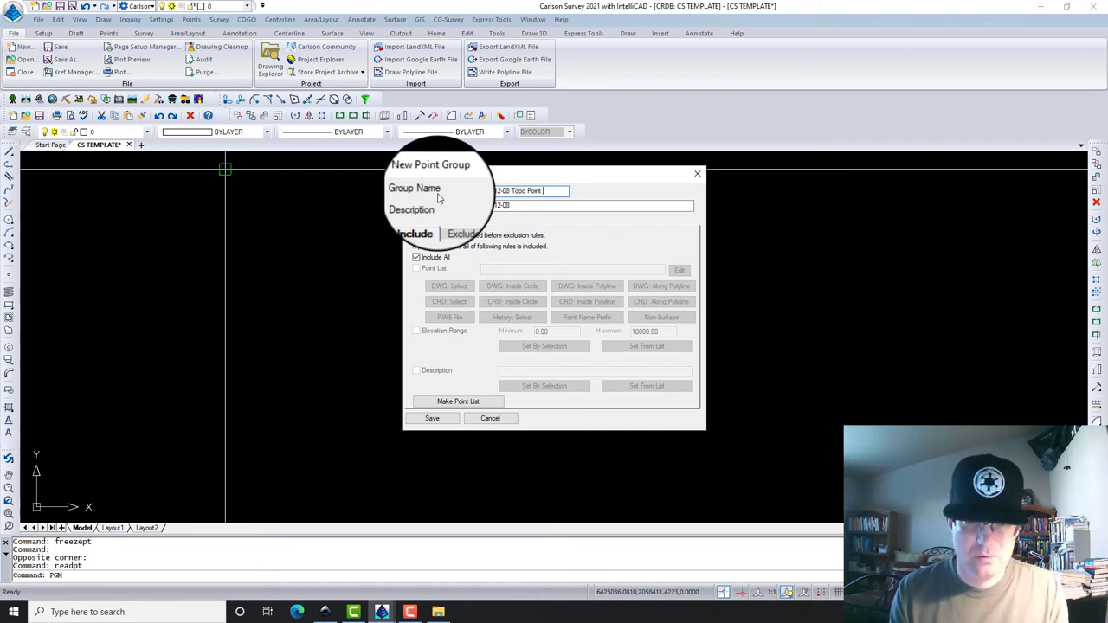
key(Tab)
key(BackSpace)
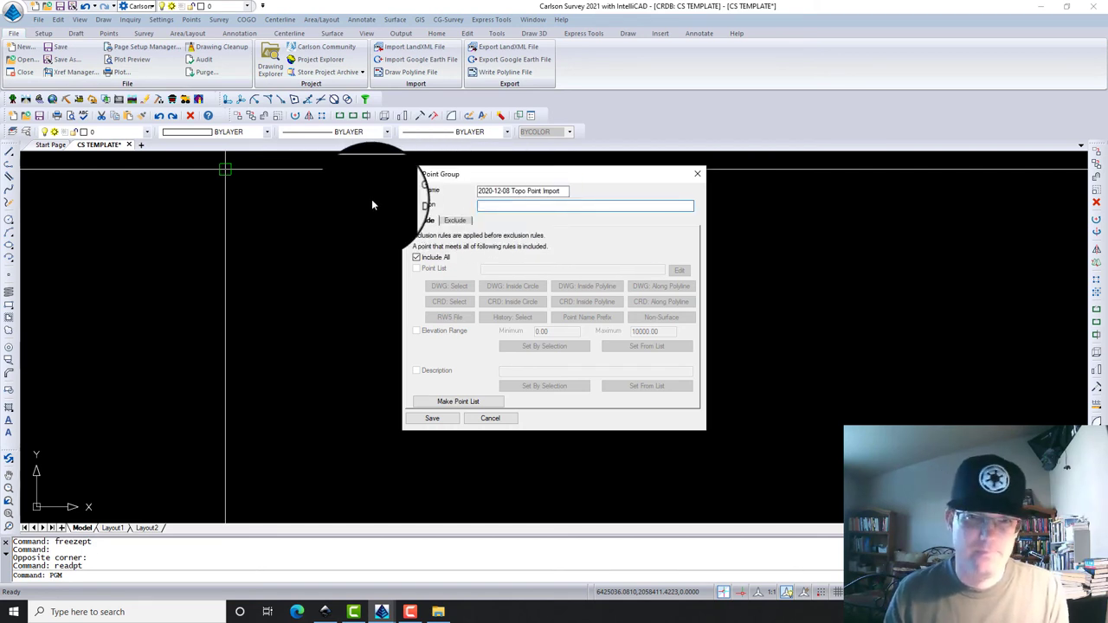
click(432, 418)
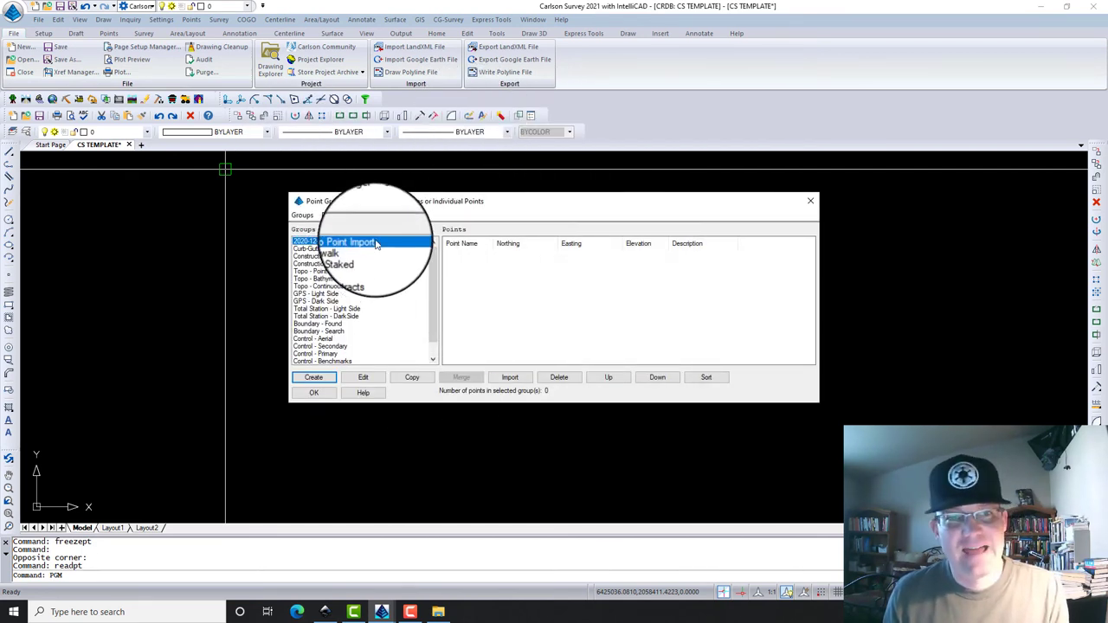
click(314, 392)
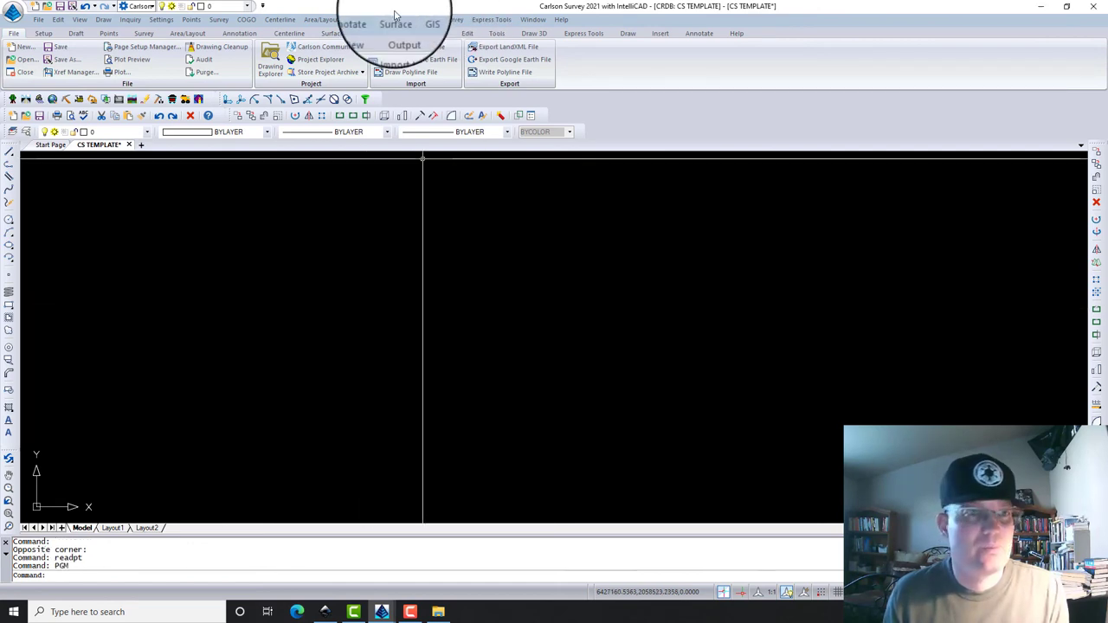
- Start Import Text/ASCII File and load 2020-12-08 APS TOPO.csv as the file to import
click(191, 19)
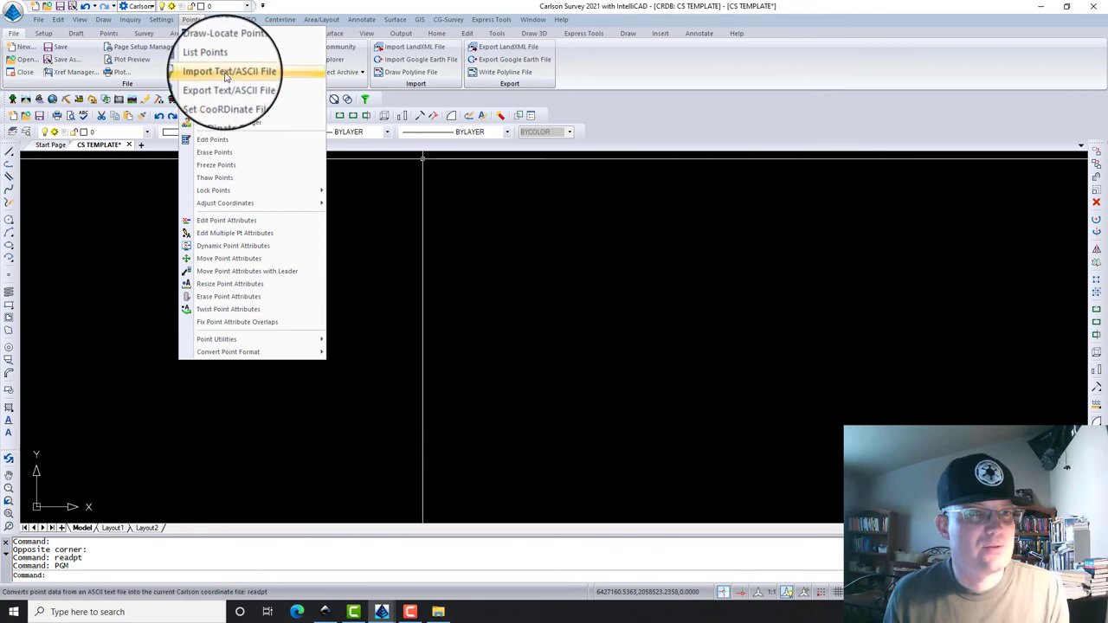
click(259, 71)
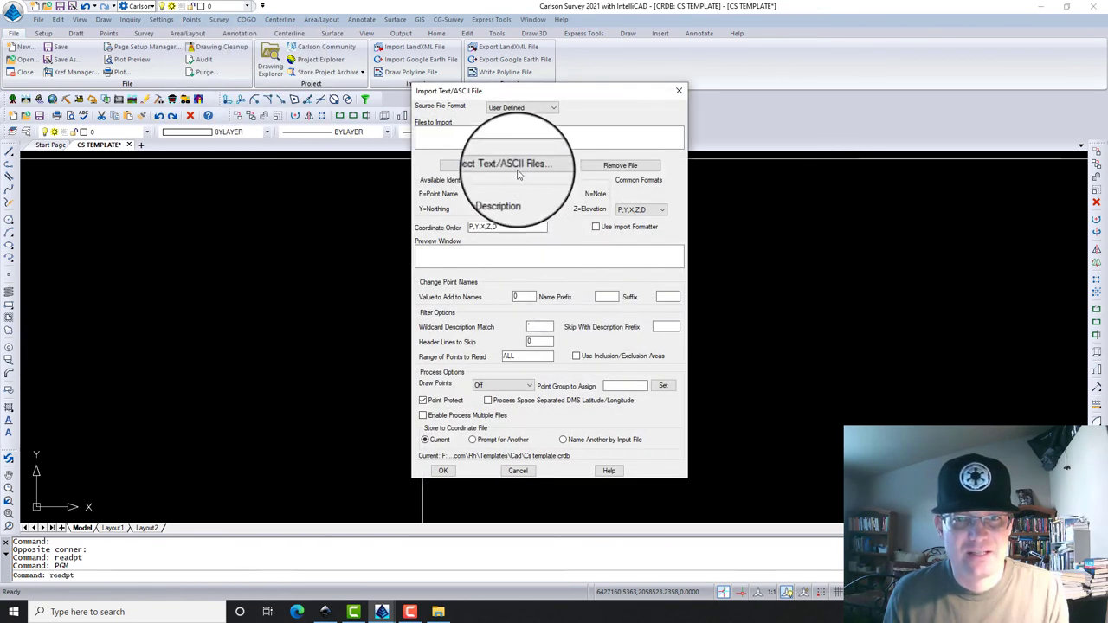
click(511, 165)
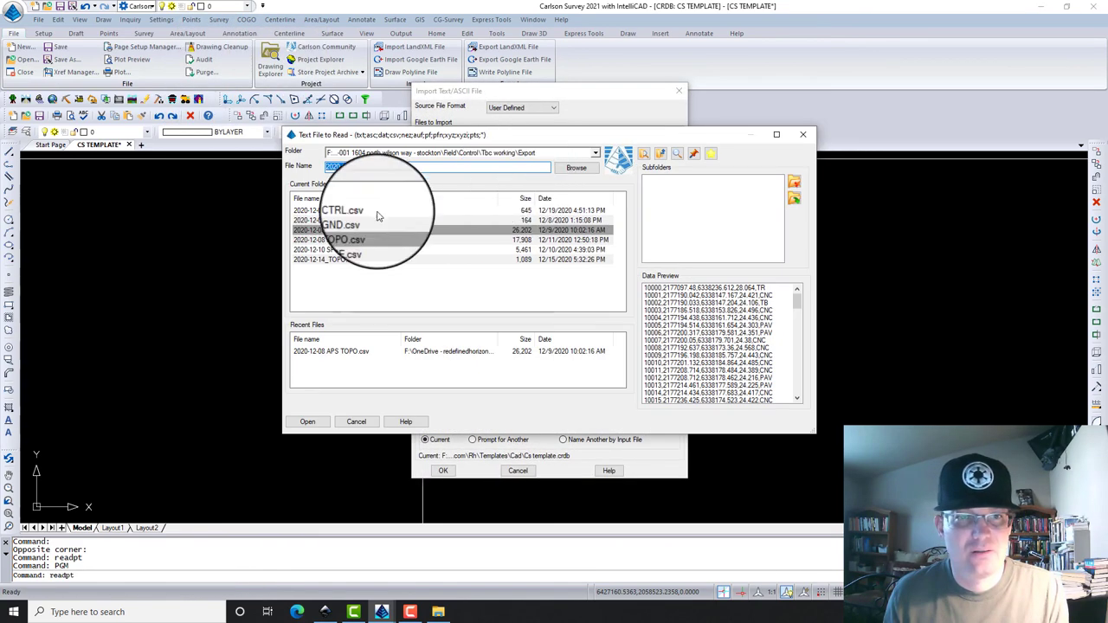
click(307, 422)
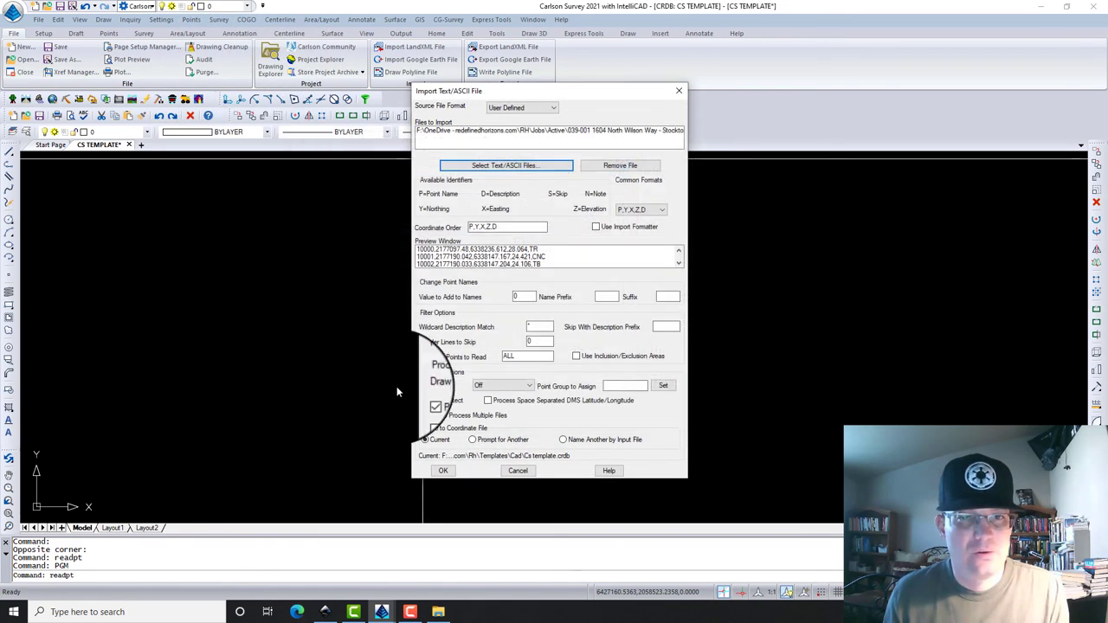
- Set 2020-12-08 Topo Point Import as the point group to assign by group name, and close the import dialog without importing
click(663, 385)
click(467, 294)
click(306, 366)
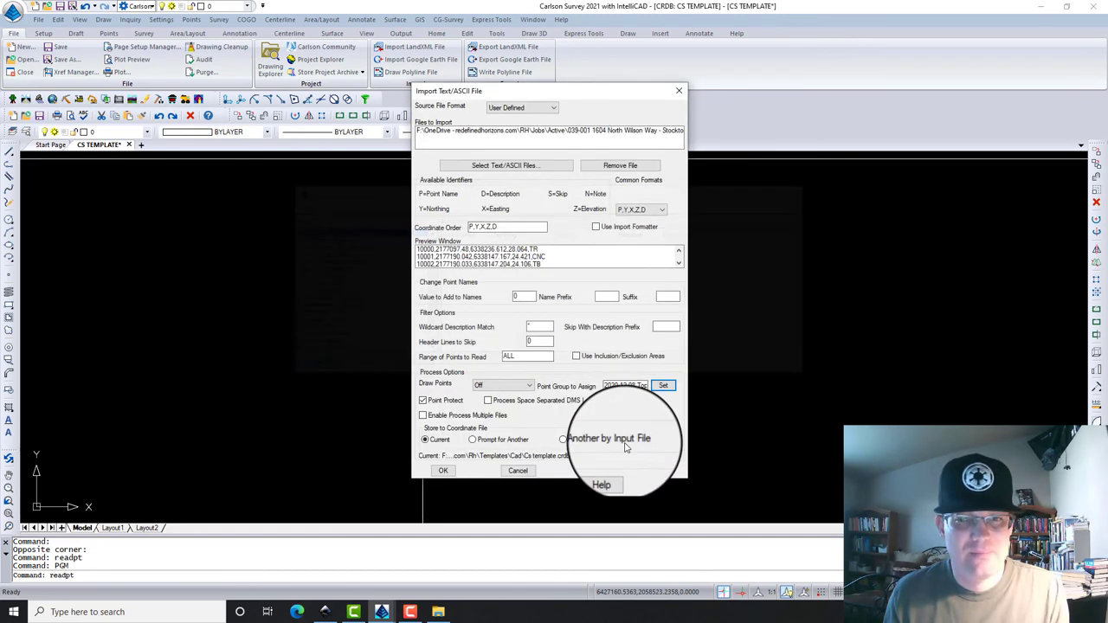
click(680, 88)
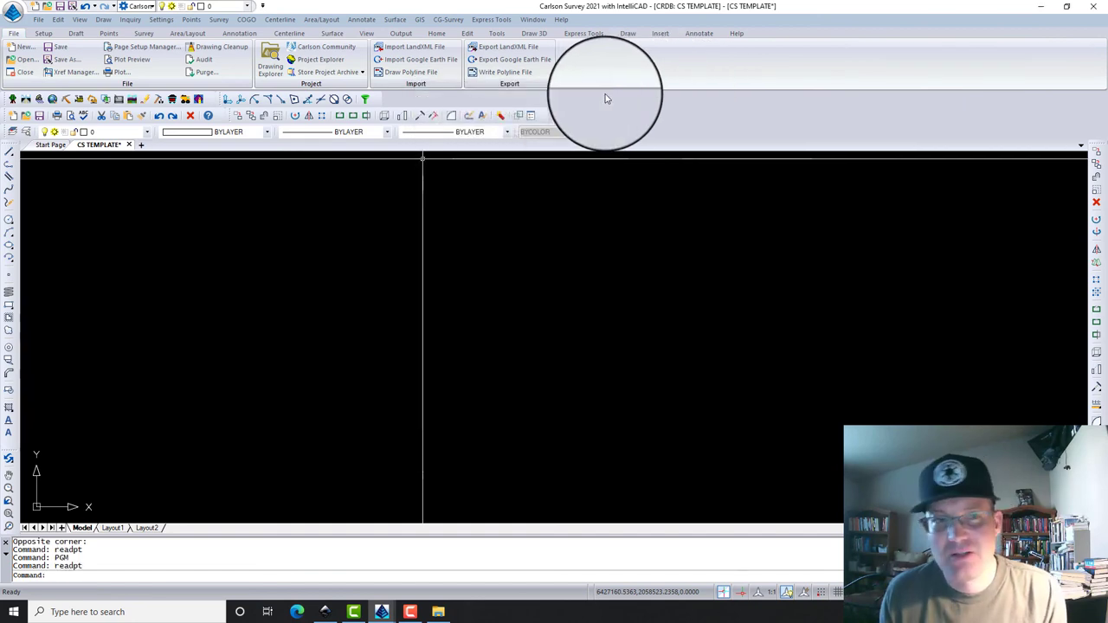